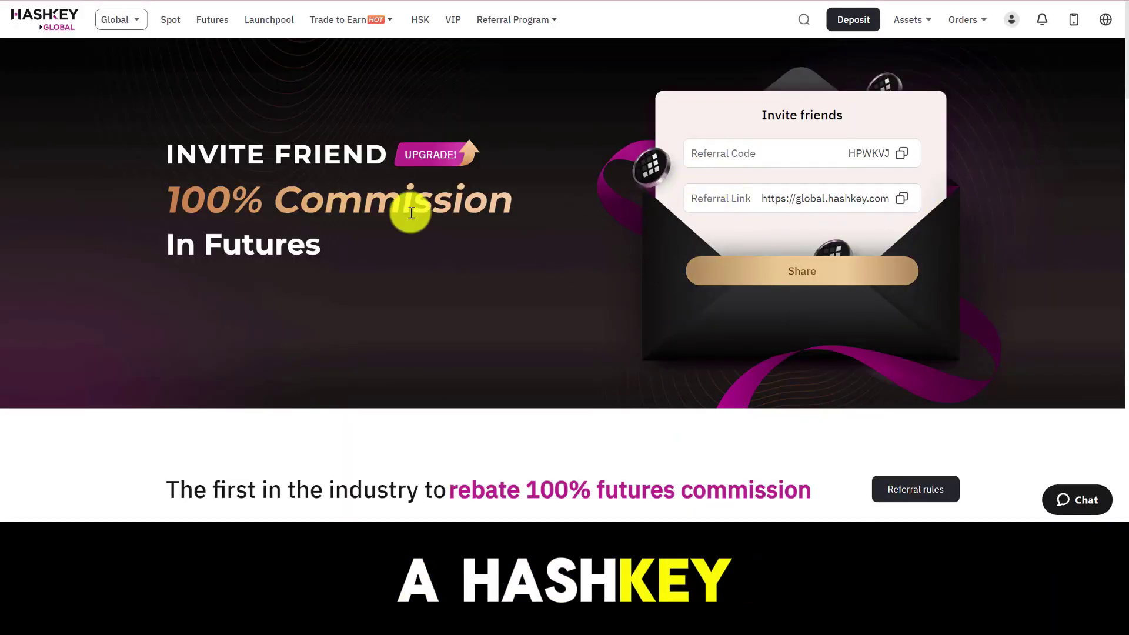
# Highlight the INVITE FRIEND commission headline and the word Futures in the 100% offer.
pyautogui.moveTo(175, 152); pyautogui.dragTo(431, 284)
pyautogui.click(295, 253)
pyautogui.doubleClick(295, 253)
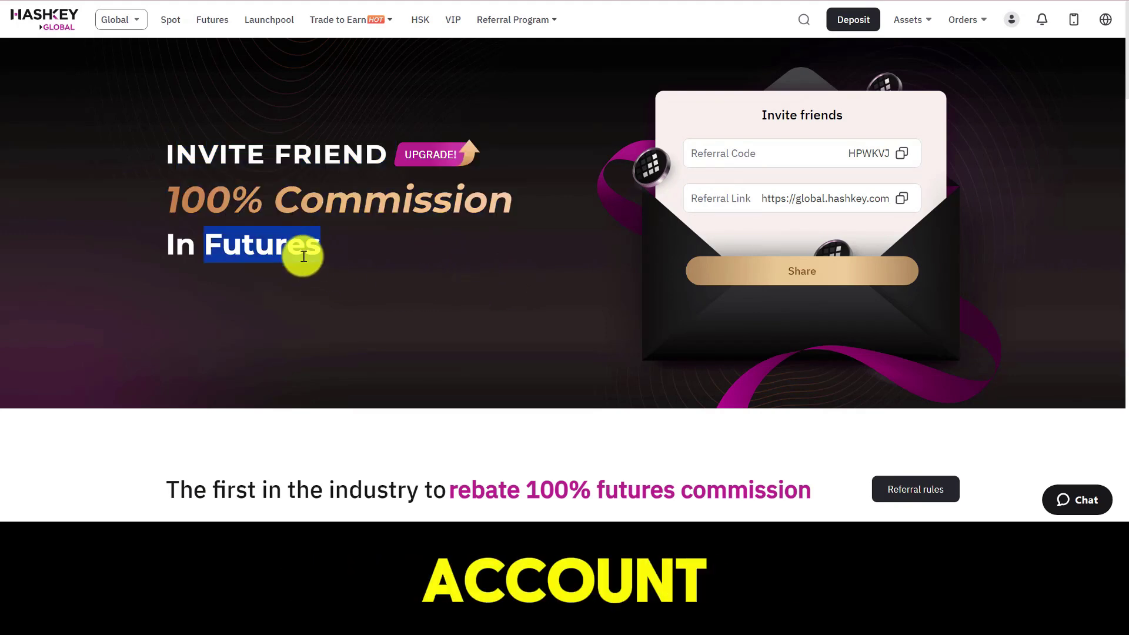
pyautogui.click(403, 298)
# Scroll up and down through the referral page to review the invite-friends details.
pyautogui.scroll(-3, 408, 301)
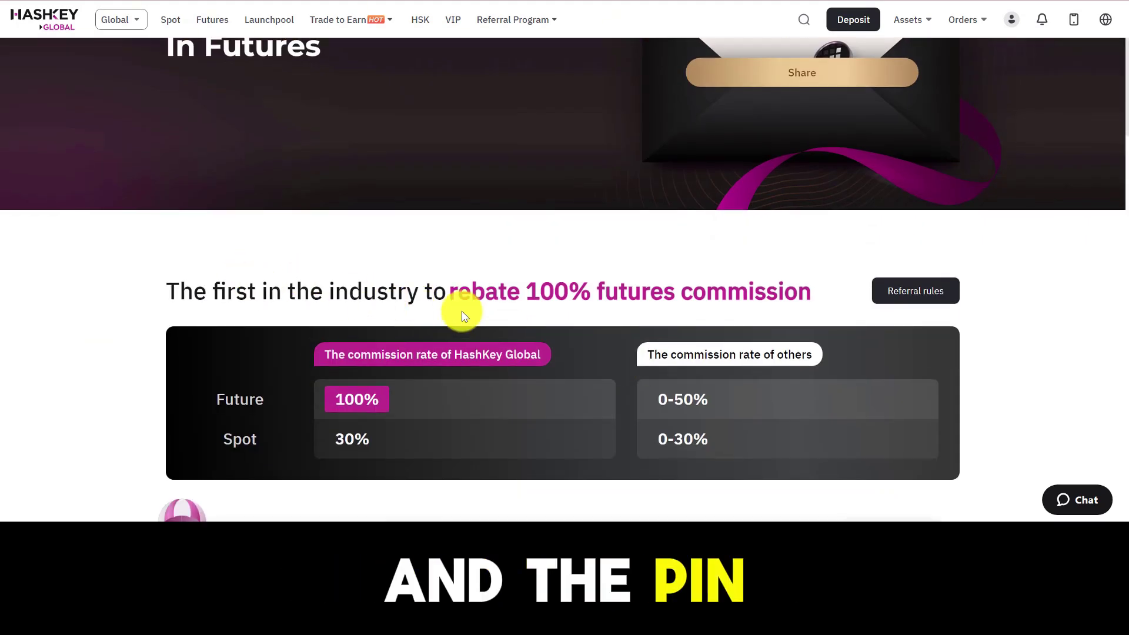
pyautogui.scroll(-6, 492, 360)
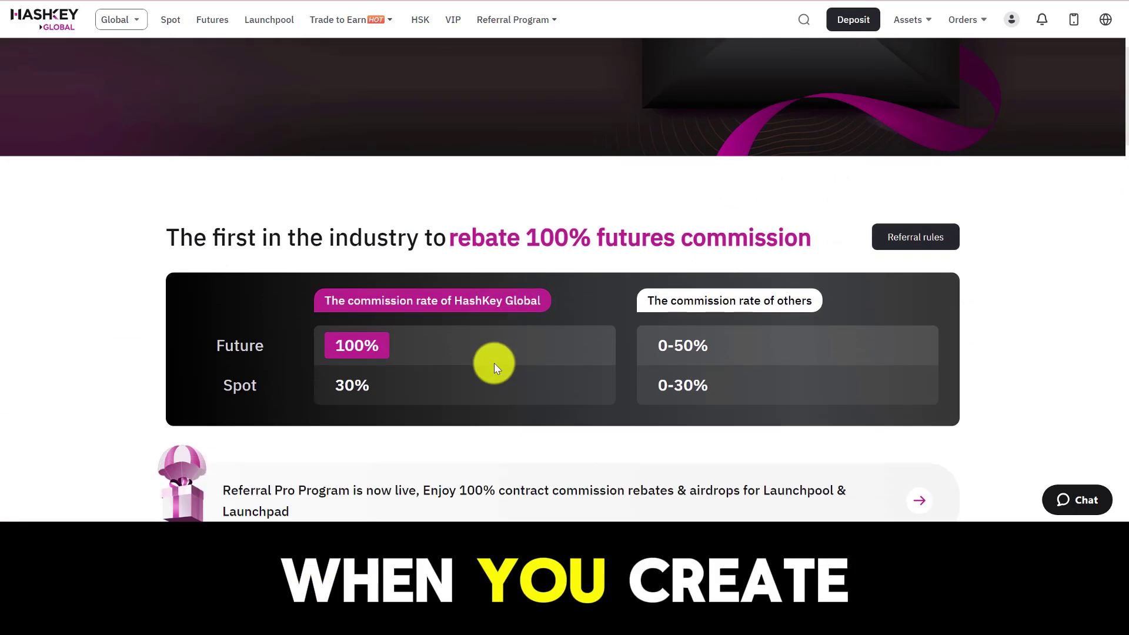
pyautogui.scroll(1, 541, 317)
pyautogui.scroll(8, 545, 317)
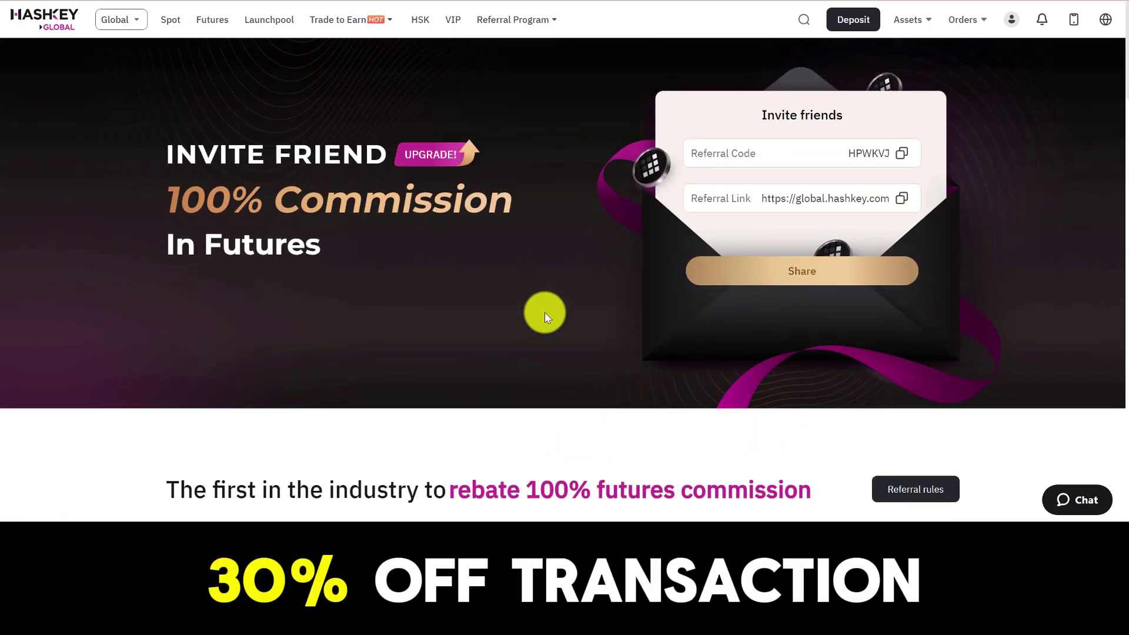
pyautogui.scroll(-2, 544, 313)
pyautogui.scroll(1, 544, 312)
pyautogui.scroll(1, 544, 312)
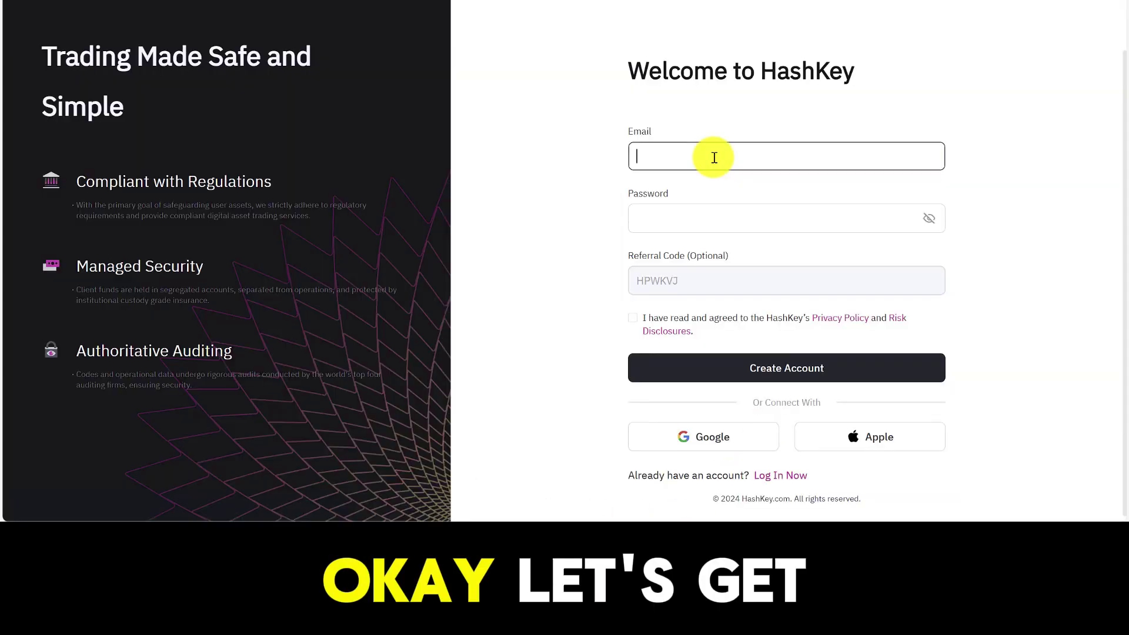
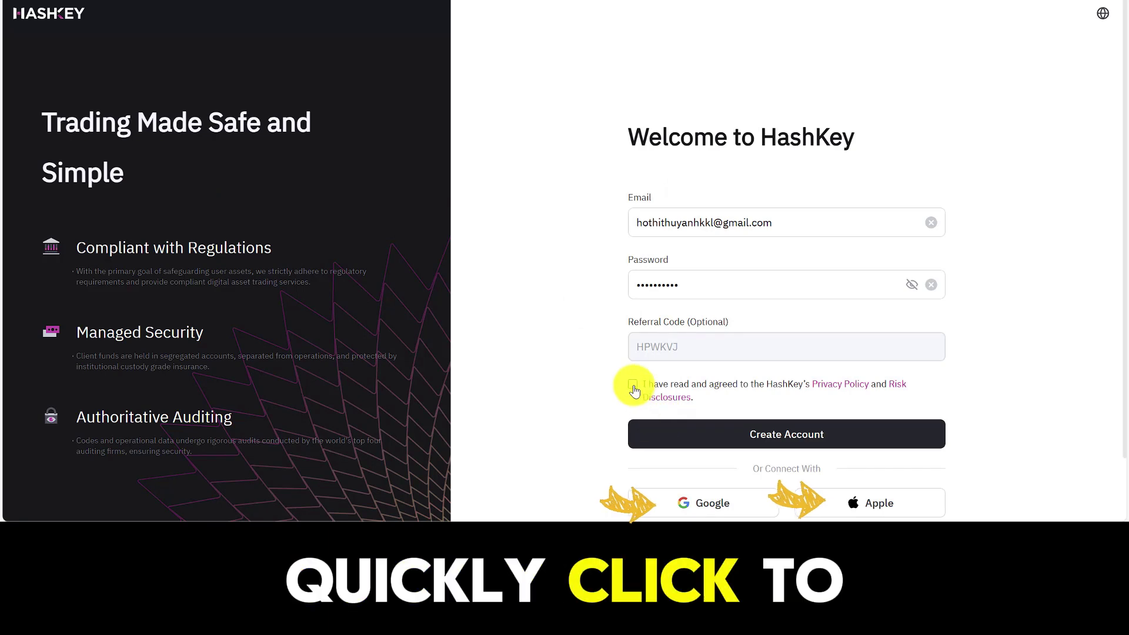
# Enter the sign-up e-mail address, accept the privacy policy and risk disclosures, and submit registration.
pyautogui.click(633, 387)
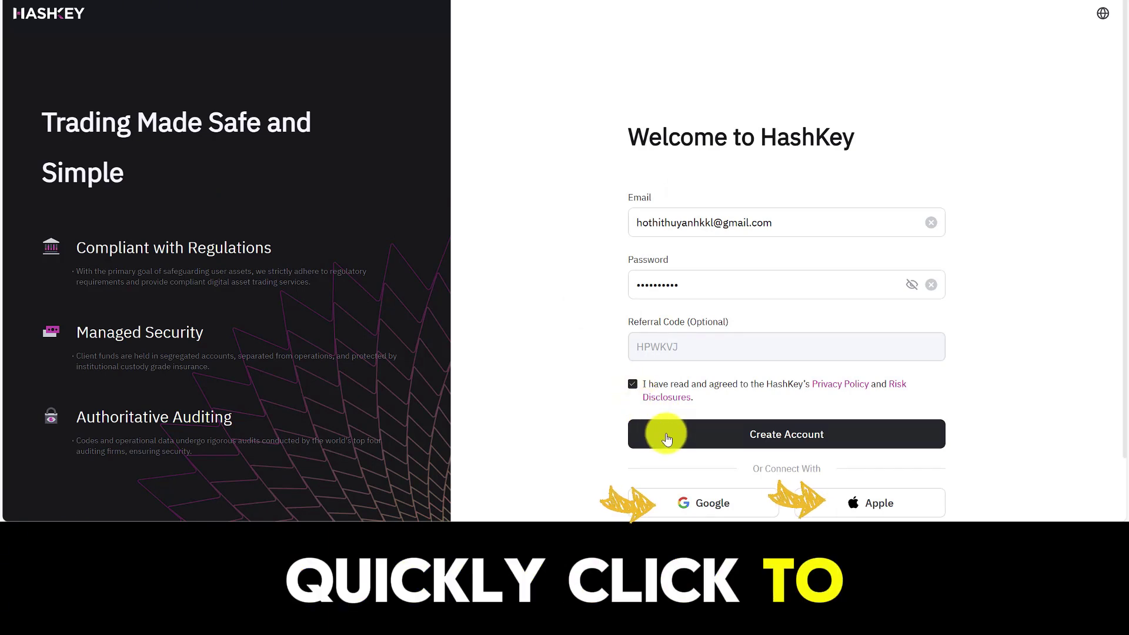
pyautogui.click(709, 442)
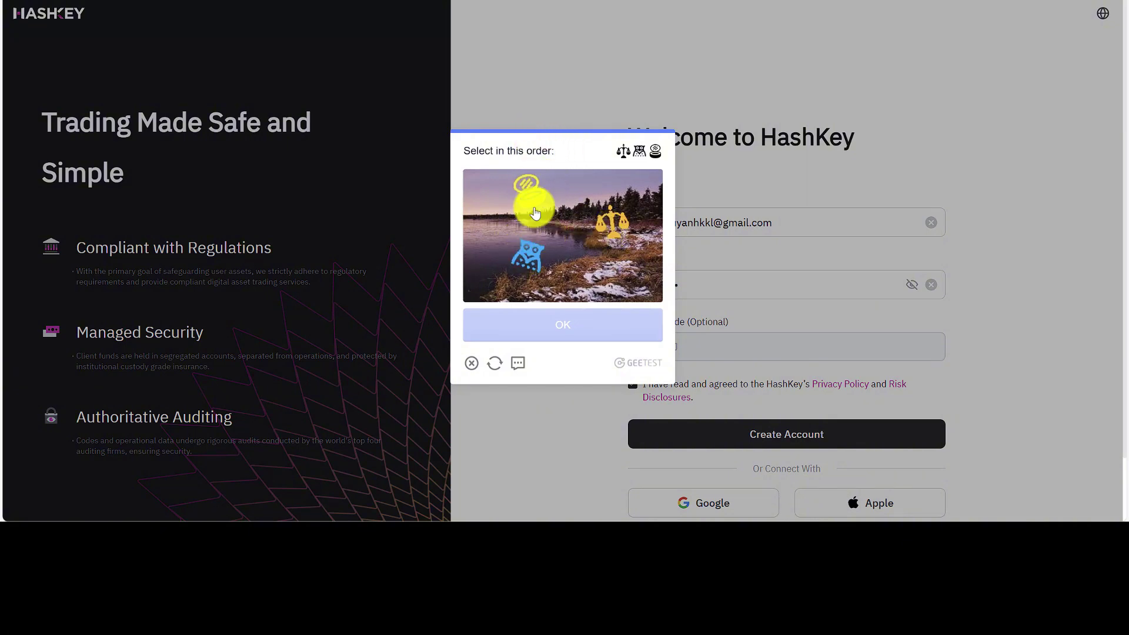
# Solve the GeeTest captcha by picking the scales, owl, then coin icons and confirm.
pyautogui.click(614, 228)
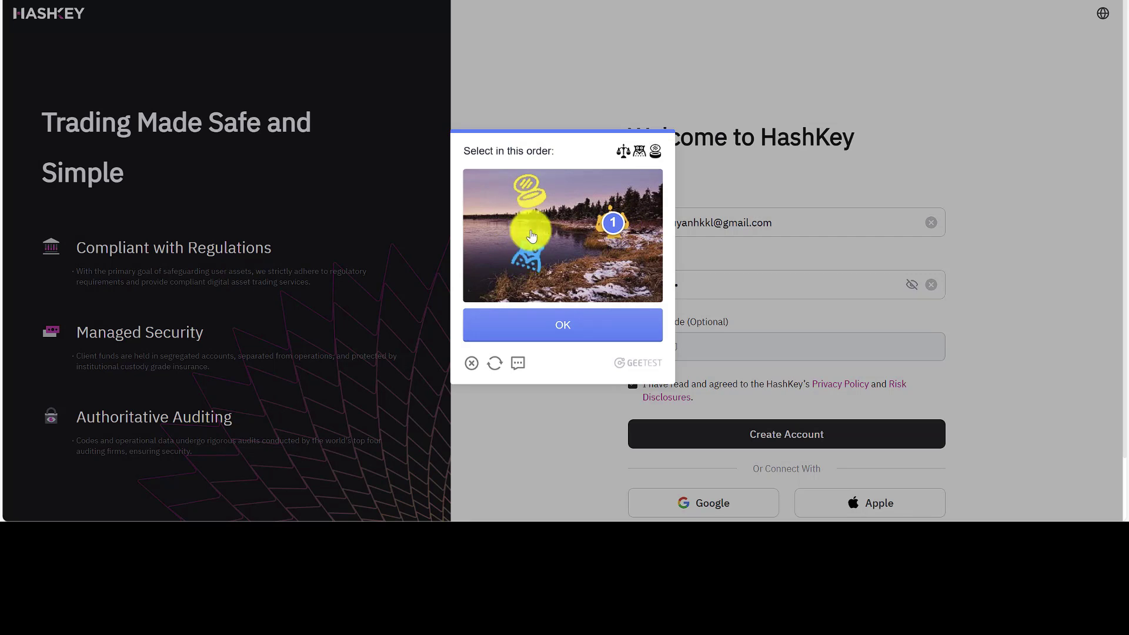
pyautogui.click(529, 254)
pyautogui.click(530, 192)
pyautogui.click(579, 321)
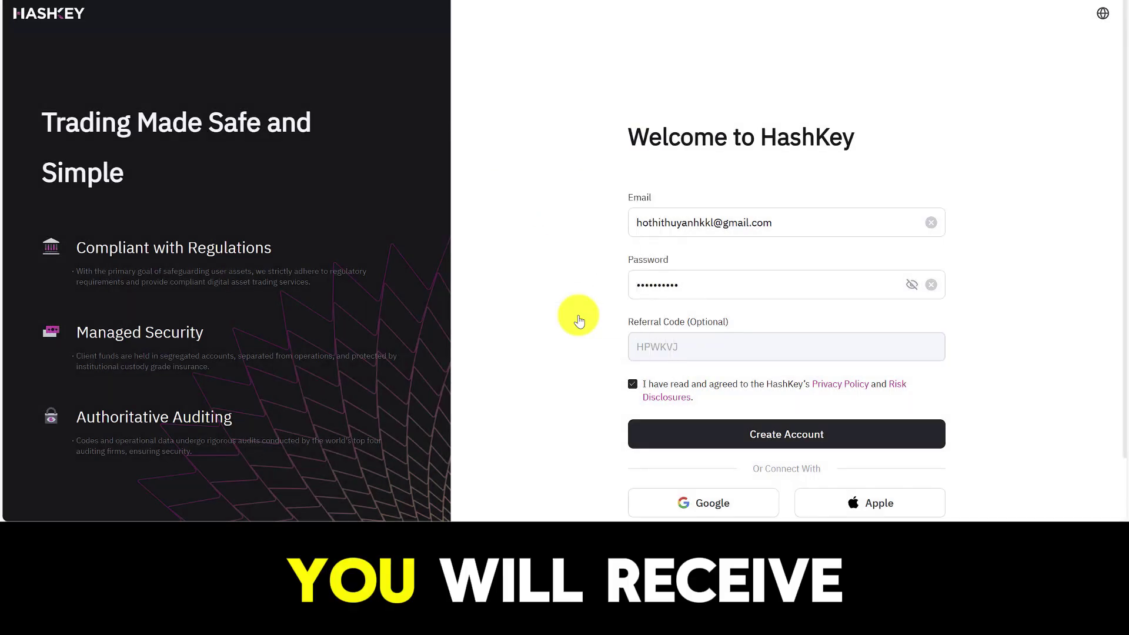
# Enter the six-digit code received by e-mail into the verification field.
pyautogui.click(767, 277)
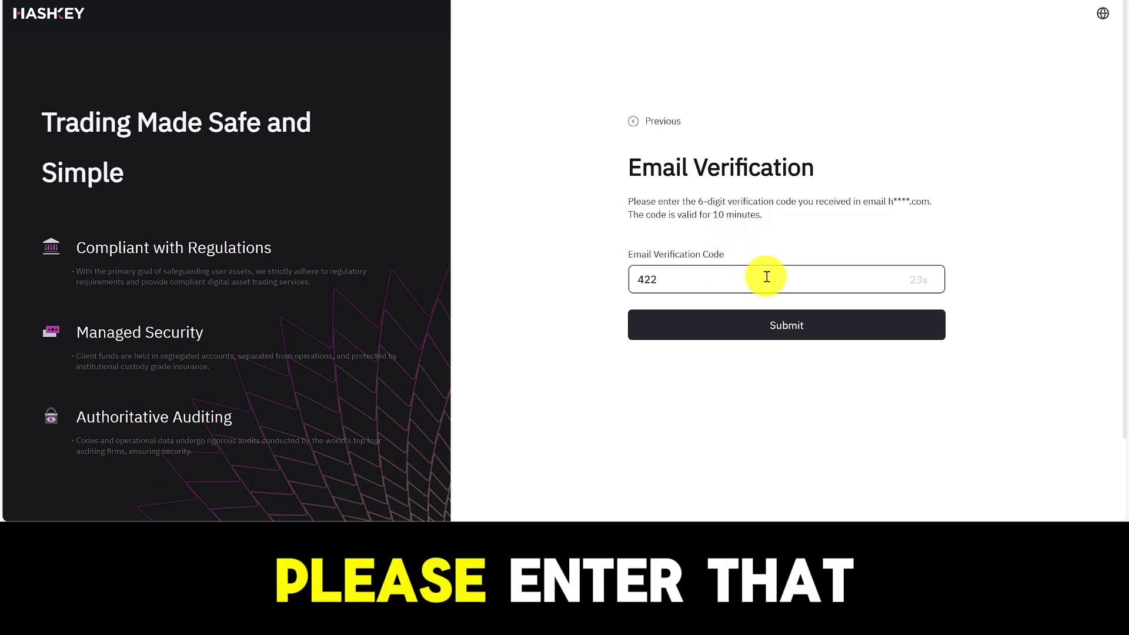
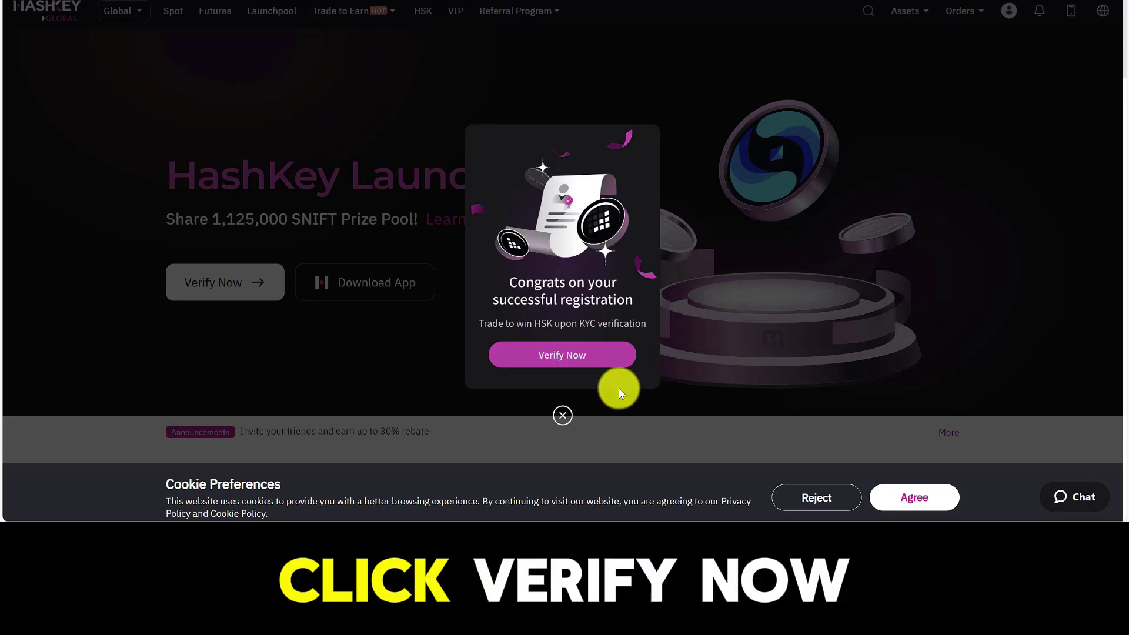
# Launch identity verification from the registration popup and begin Individual Verification.
pyautogui.click(579, 361)
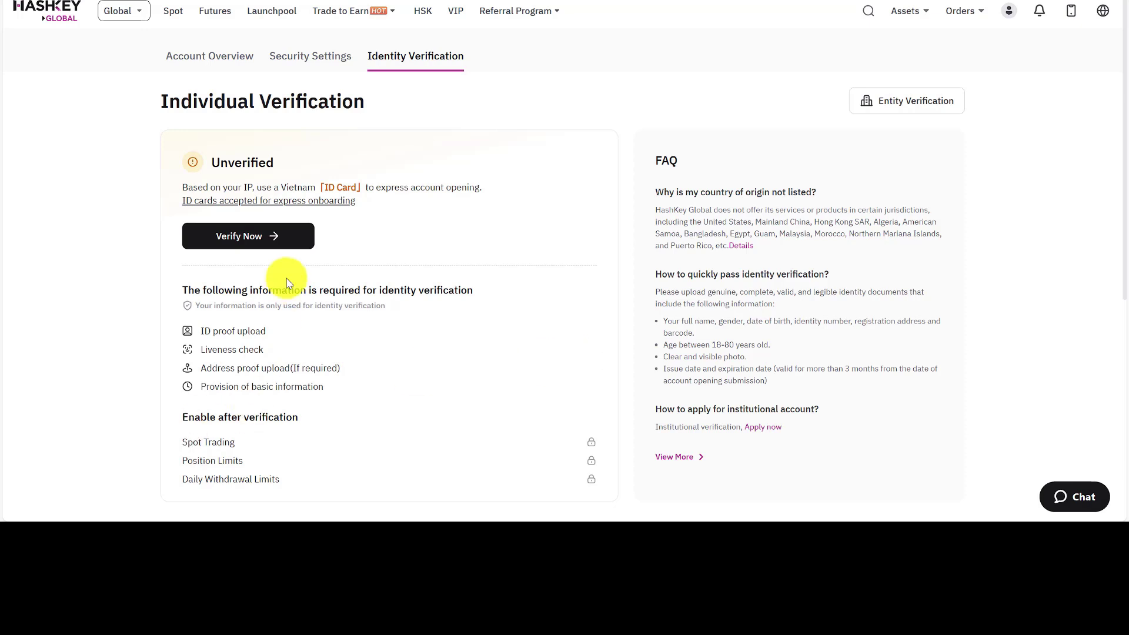
pyautogui.tripleClick(260, 184)
pyautogui.click(428, 236)
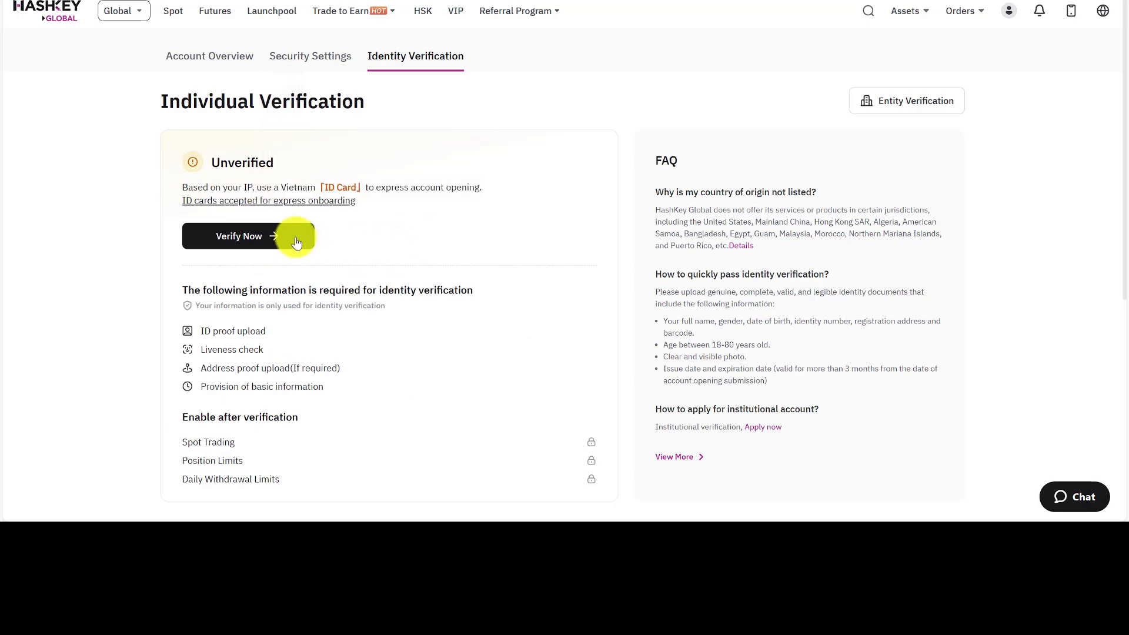
pyautogui.click(296, 243)
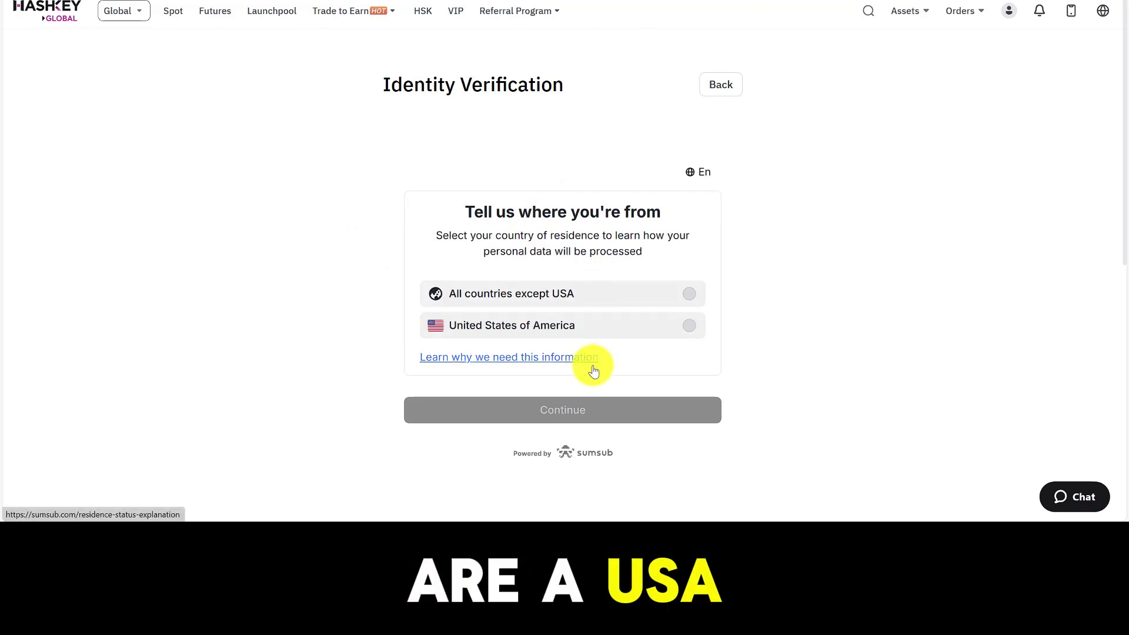
# Declare residence outside the USA, choose ID Card, and upload its front and back photos.
pyautogui.click(688, 302)
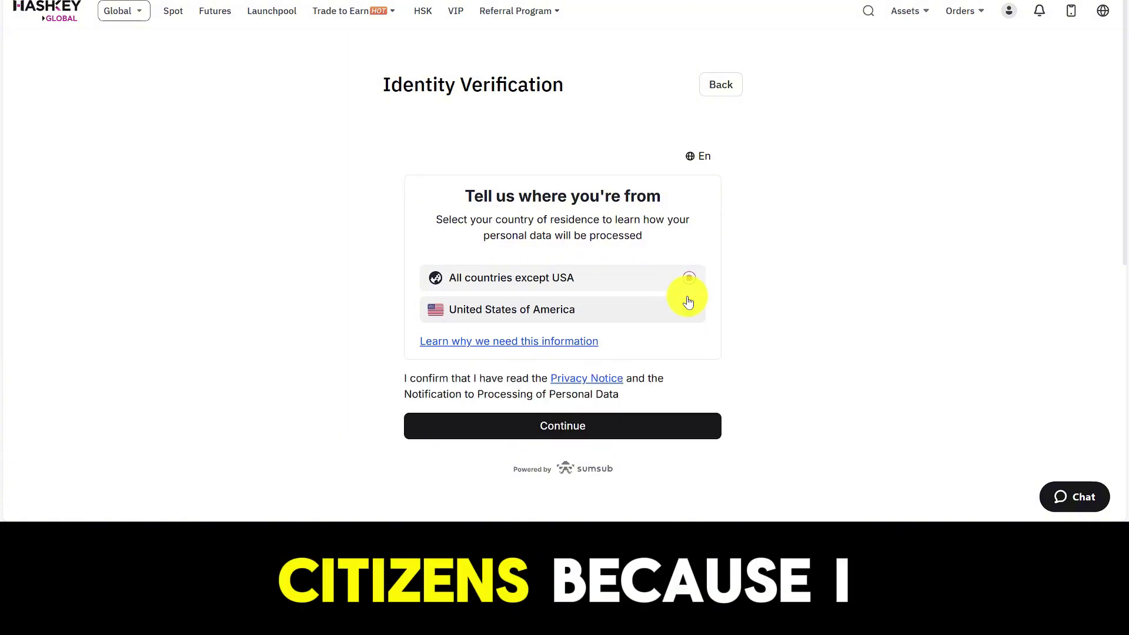
pyautogui.click(659, 426)
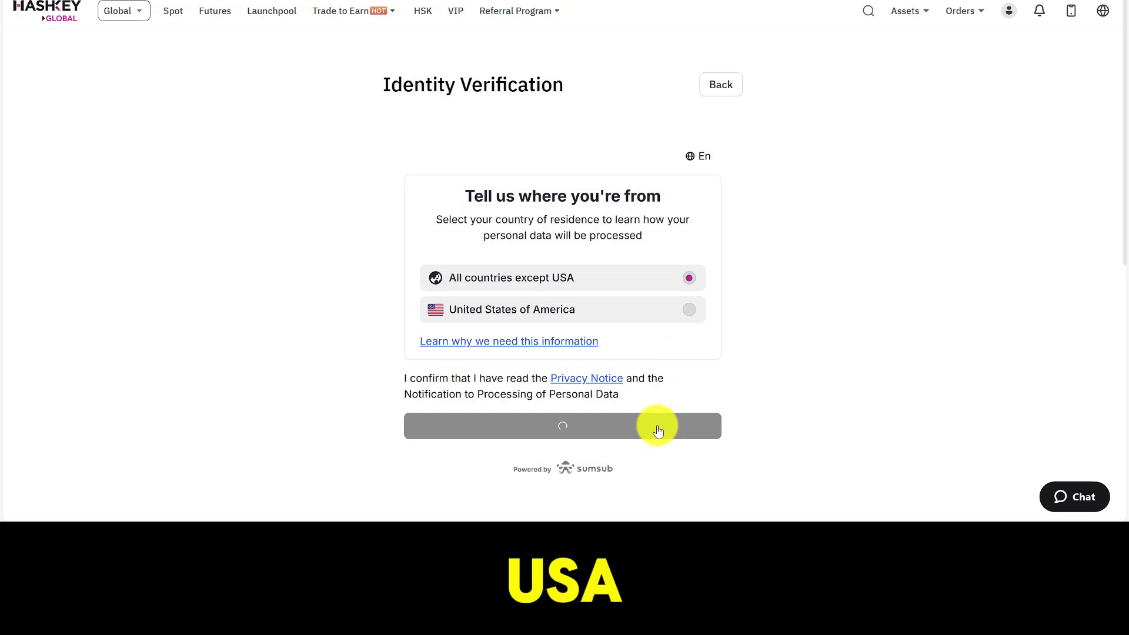
pyautogui.click(517, 252)
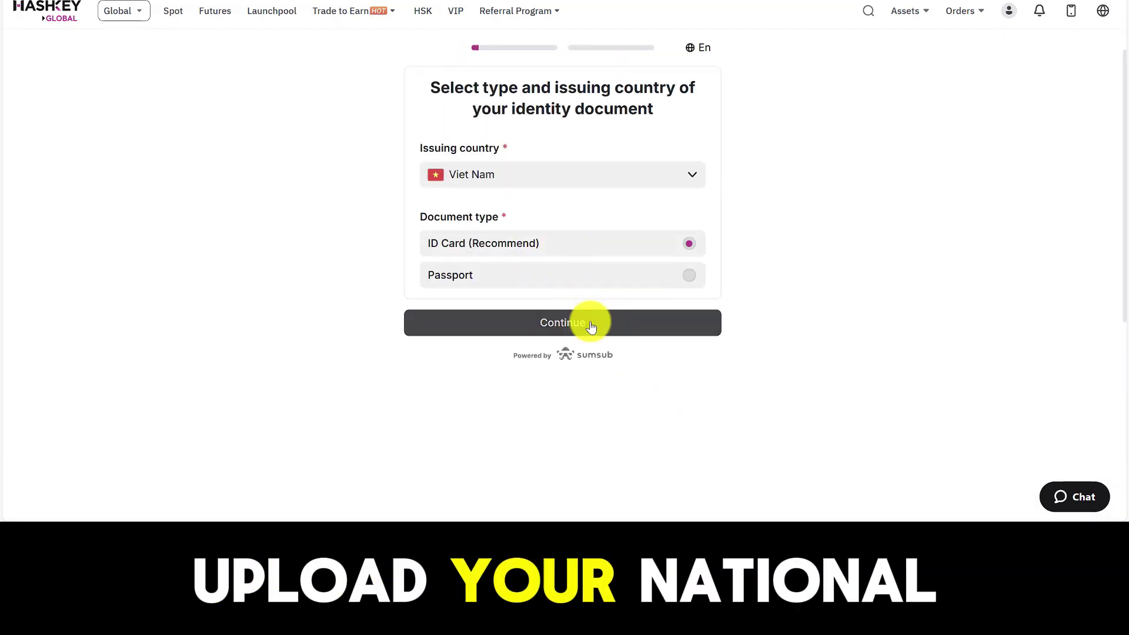
pyautogui.click(591, 328)
pyautogui.click(563, 429)
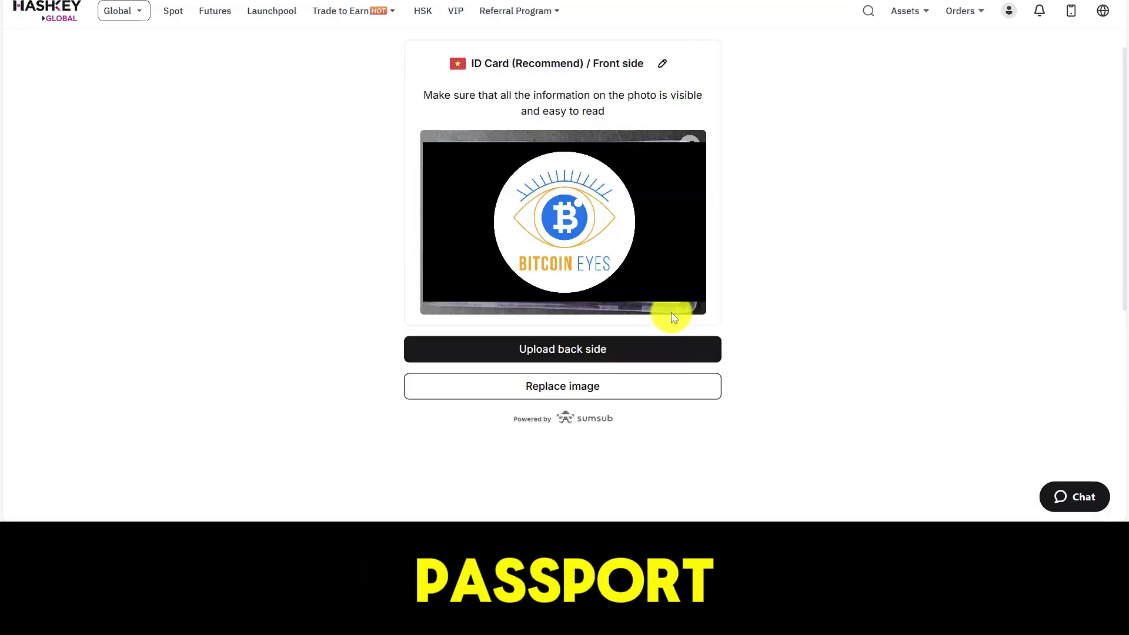
pyautogui.click(625, 353)
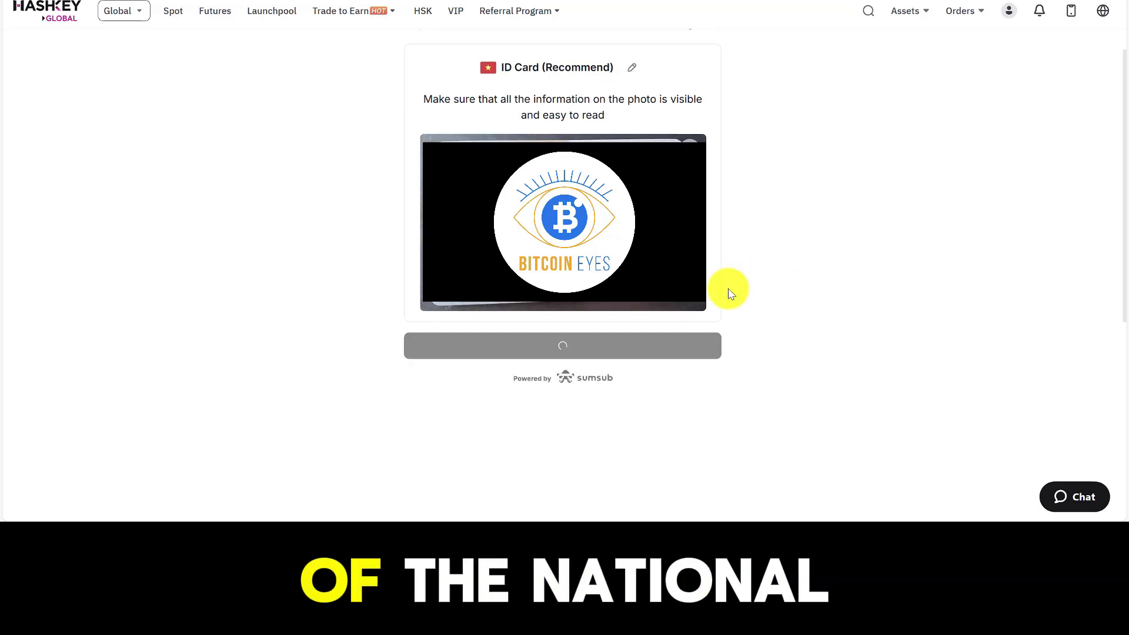
pyautogui.click(581, 342)
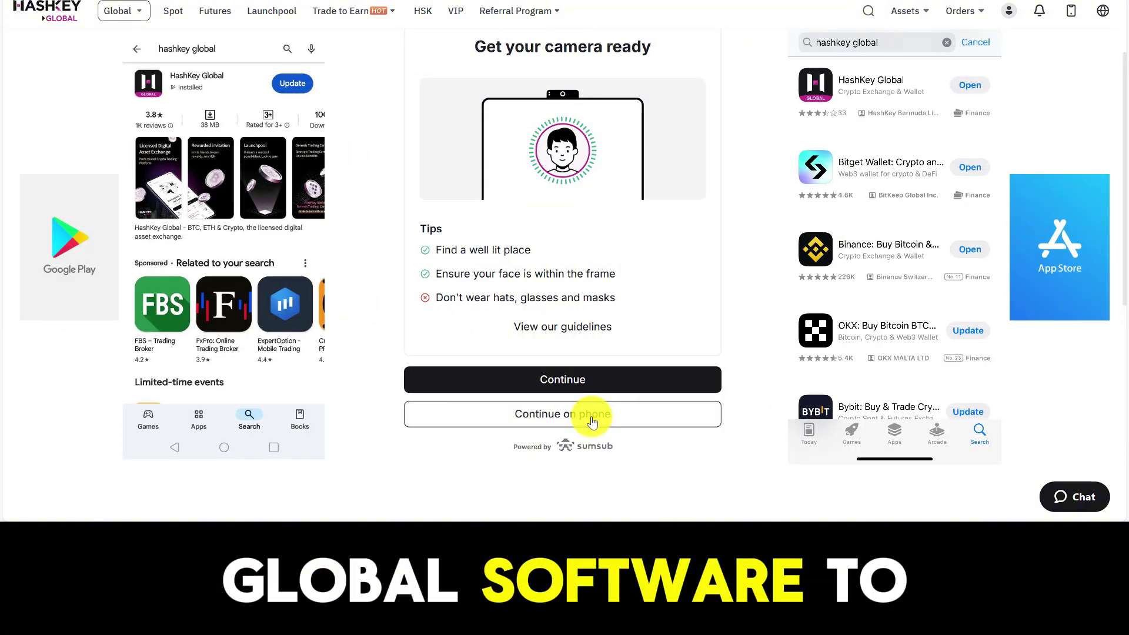
# Continue the face check on a phone, answer No to the relatives question, and submit.
pyautogui.click(592, 421)
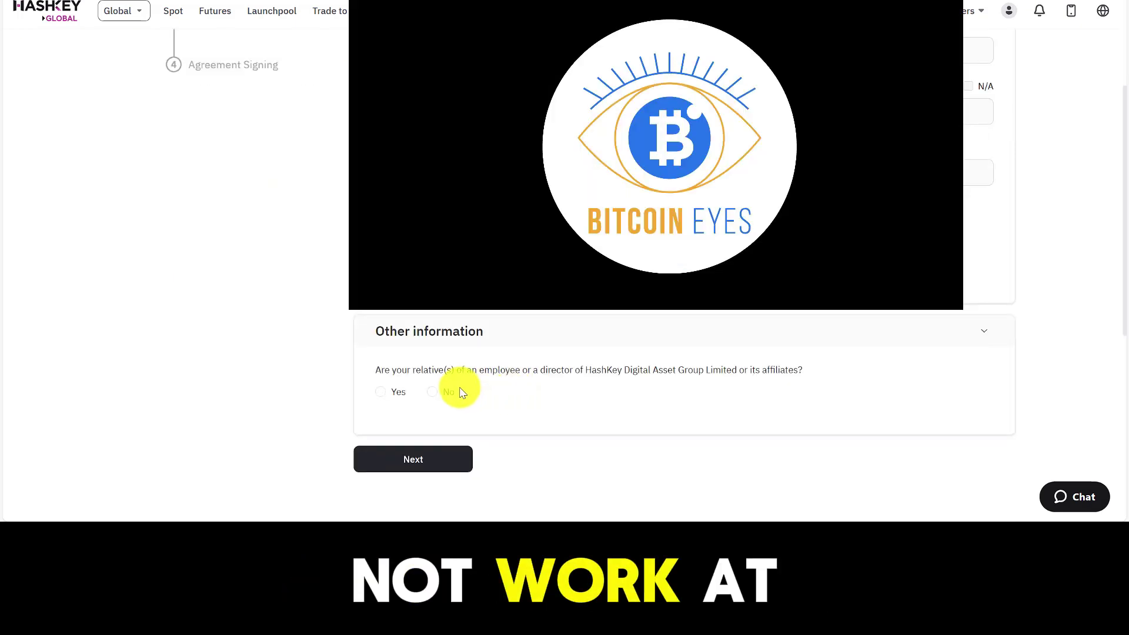
pyautogui.click(433, 400)
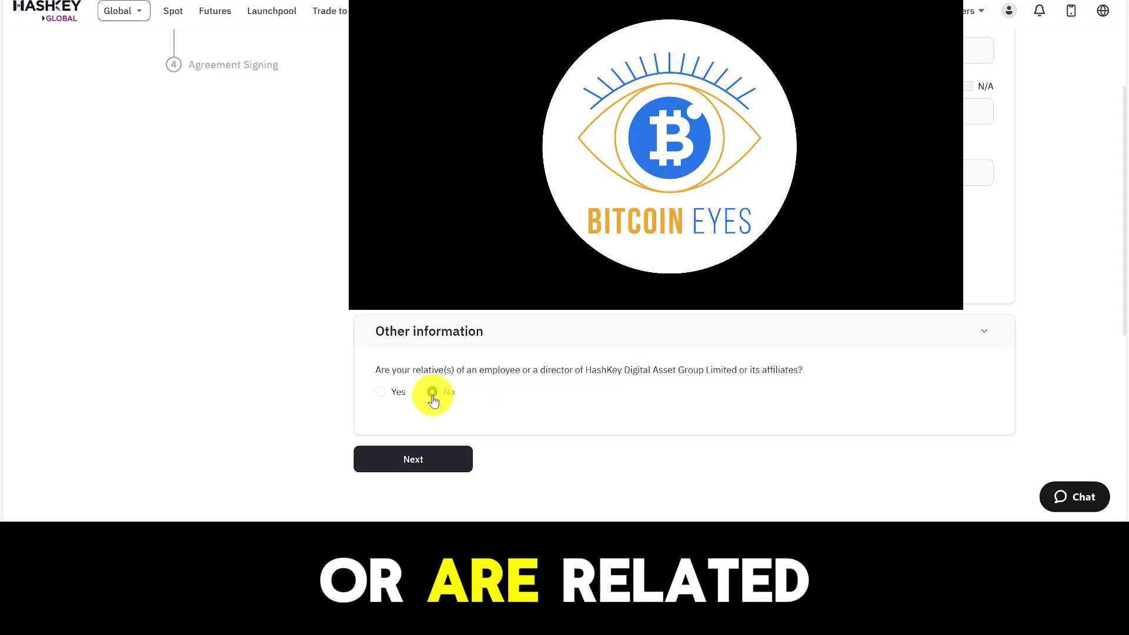
pyautogui.click(442, 452)
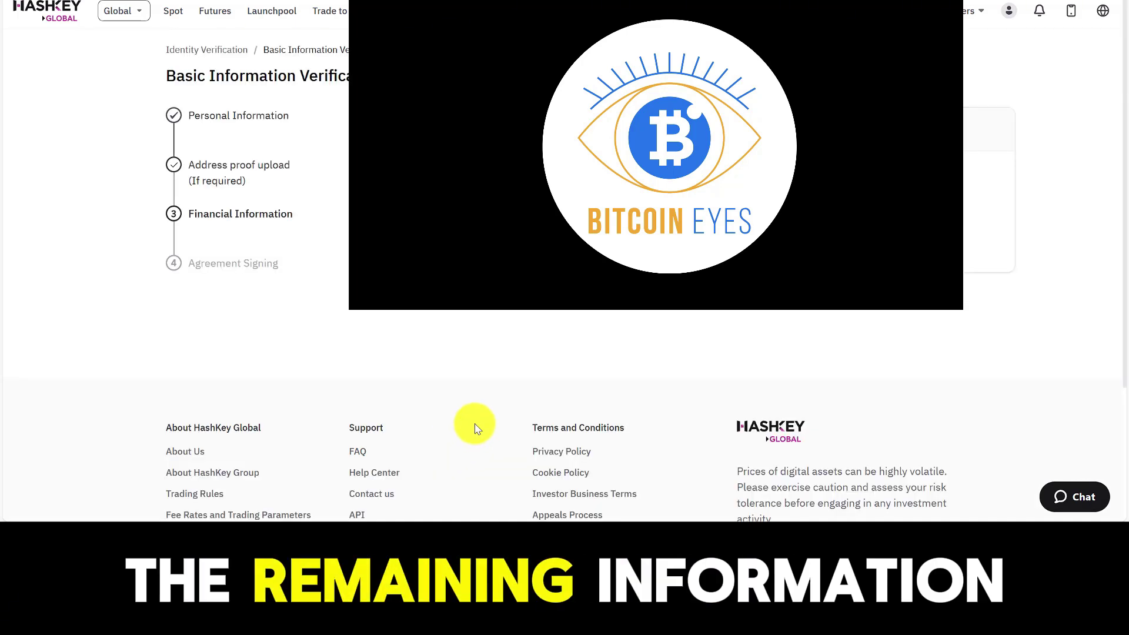
# Choose Self-employed status, Crypto Content Creator/Media industry, and Primary education.
pyautogui.click(584, 209)
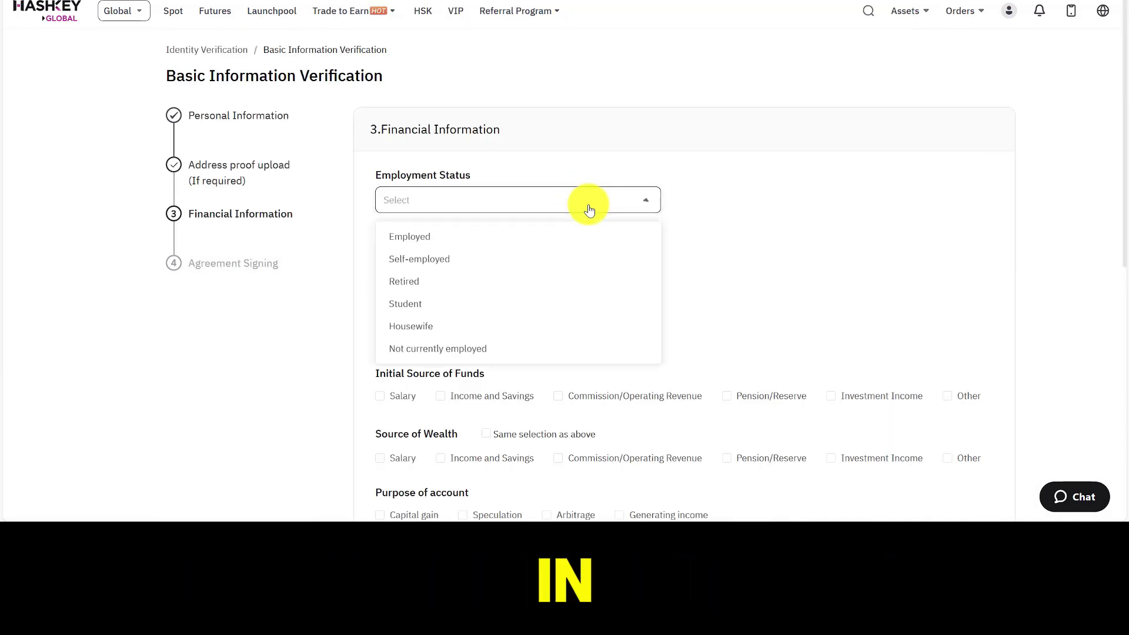
pyautogui.click(622, 258)
pyautogui.scroll(-1, 617, 235)
pyautogui.click(606, 187)
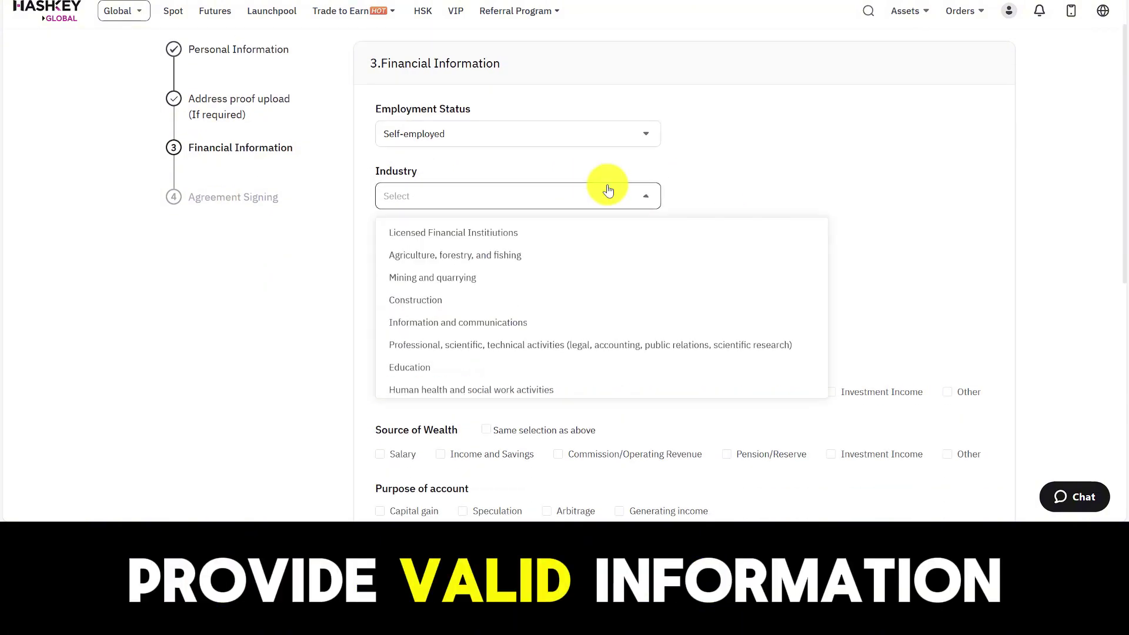
pyautogui.scroll(-3, 512, 345)
pyautogui.scroll(-3, 511, 351)
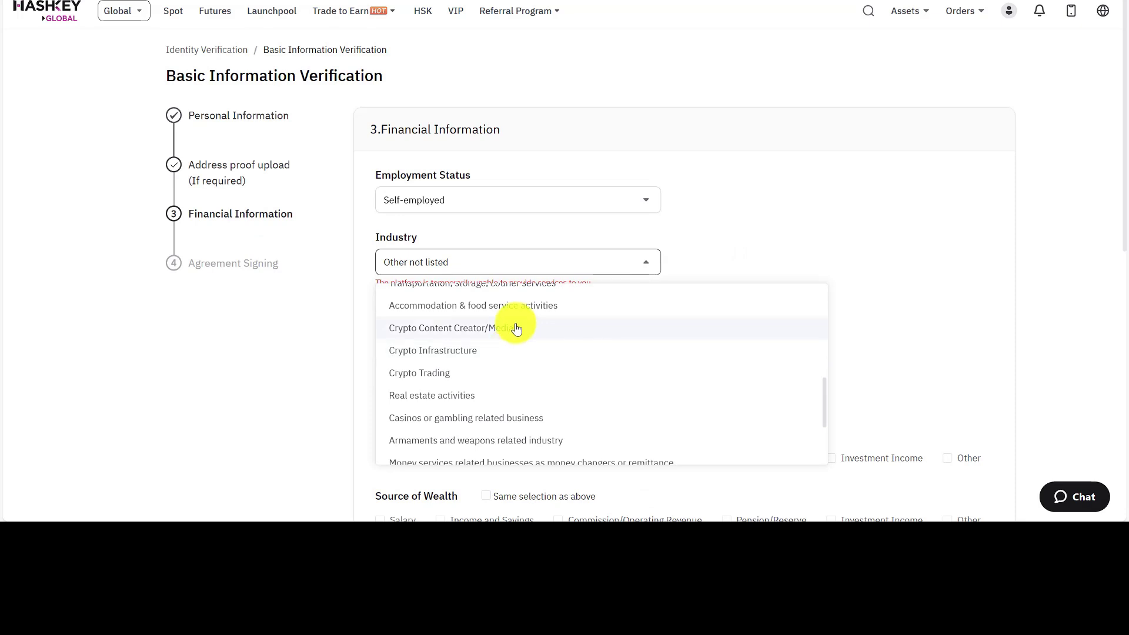
pyautogui.click(512, 328)
pyautogui.click(511, 324)
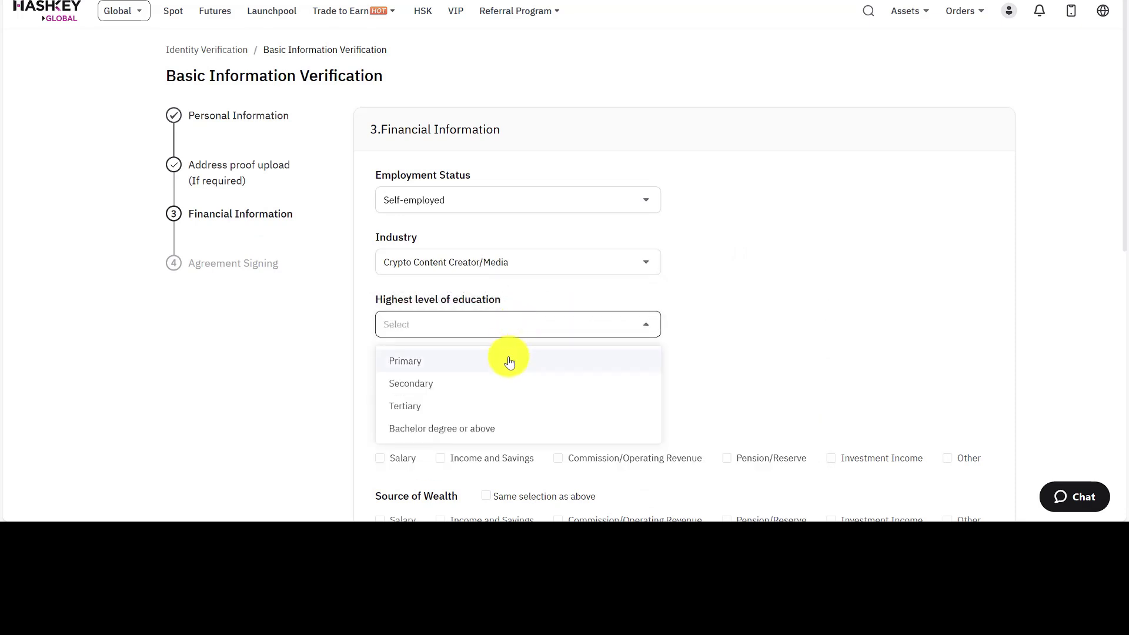
pyautogui.click(509, 368)
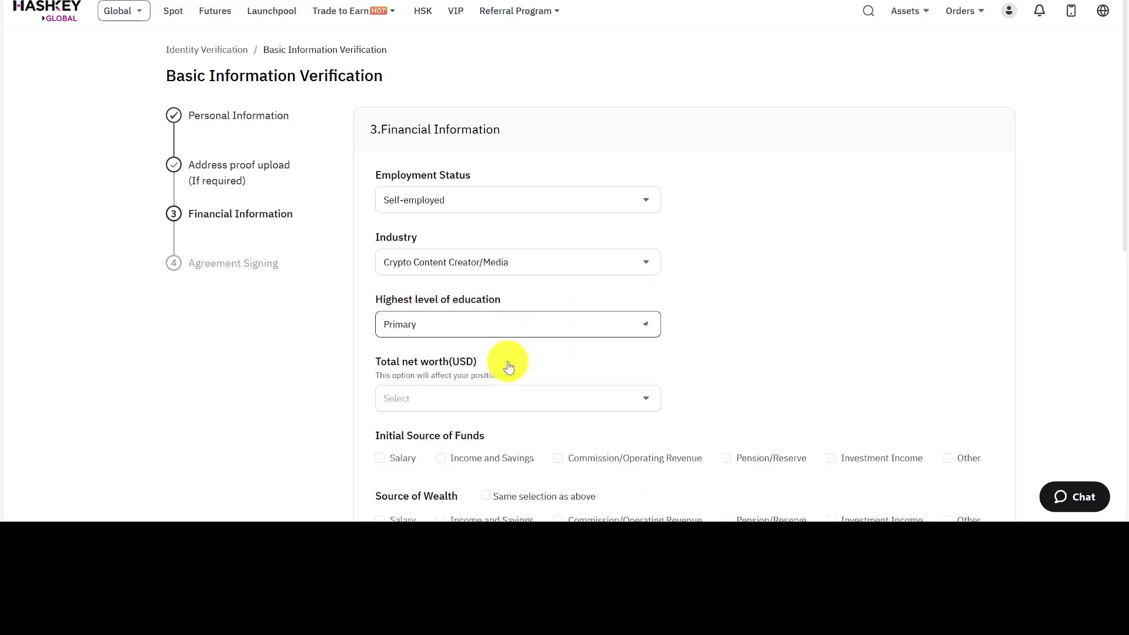
# Set total net worth to 0M ~ 2M, tick Capital gain, and save the financial information.
pyautogui.scroll(-1, 511, 345)
pyautogui.click(510, 344)
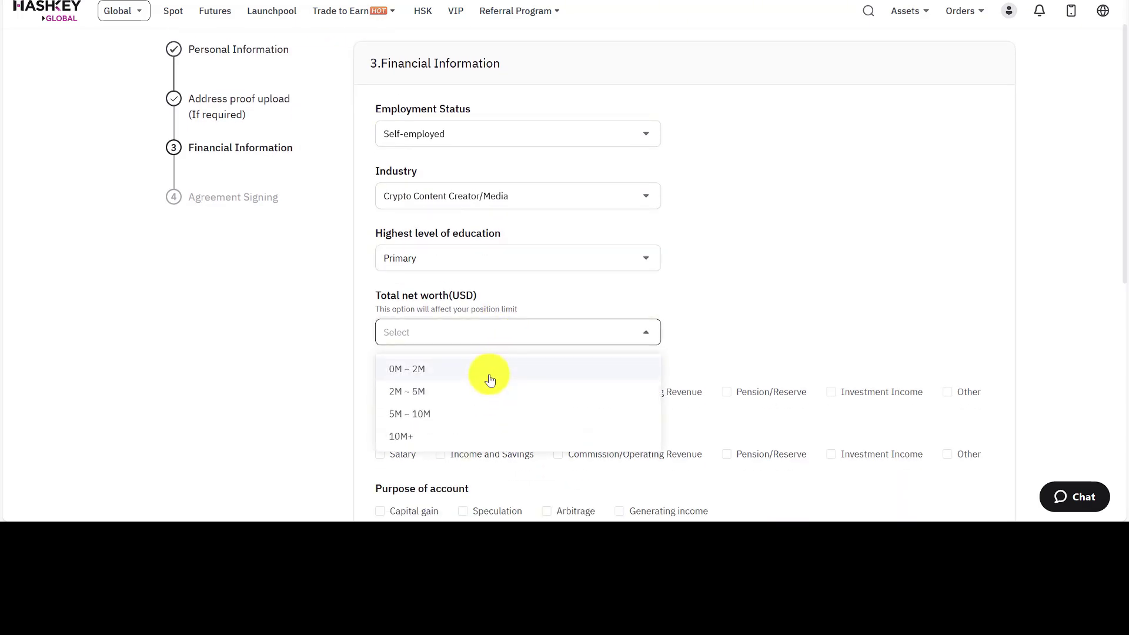
pyautogui.click(490, 379)
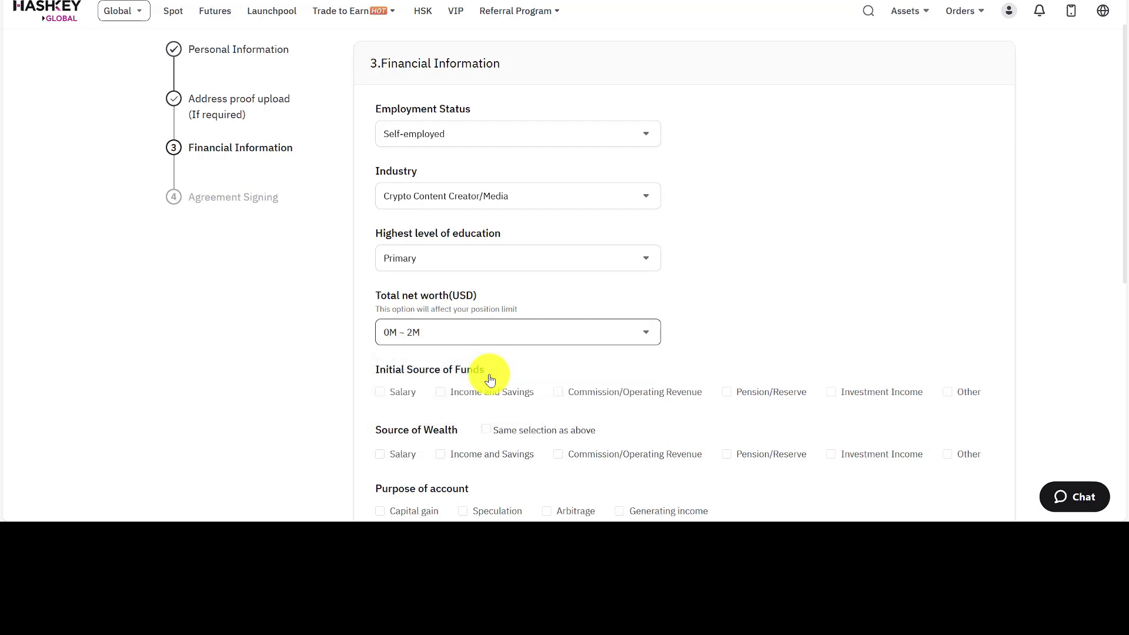
pyautogui.scroll(-1, 390, 335)
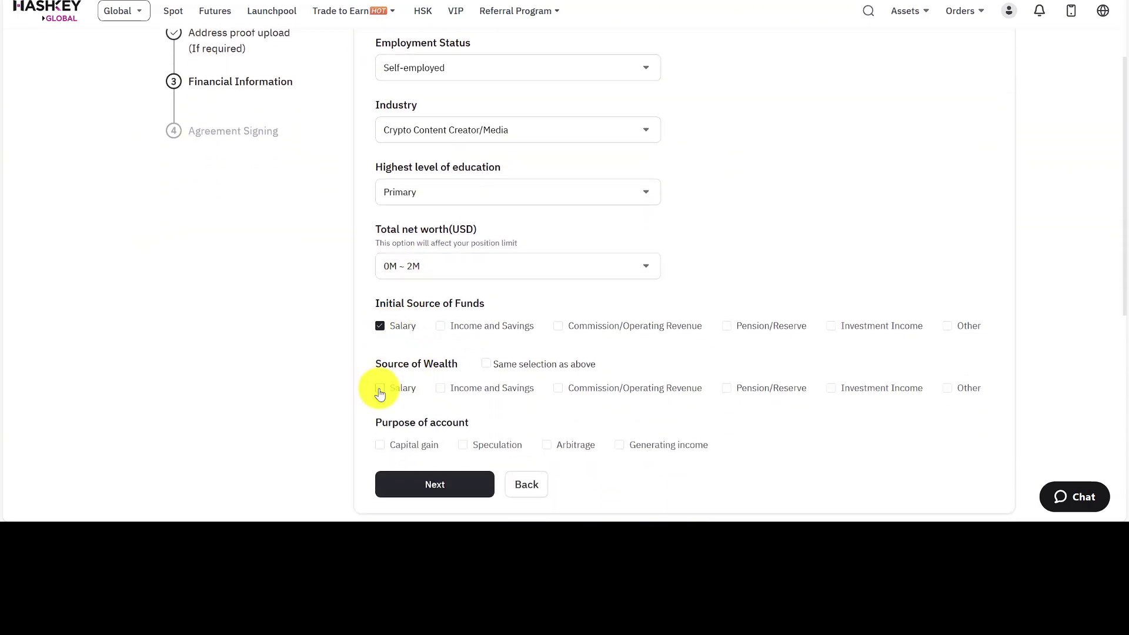
pyautogui.click(380, 447)
pyautogui.scroll(-1, 484, 454)
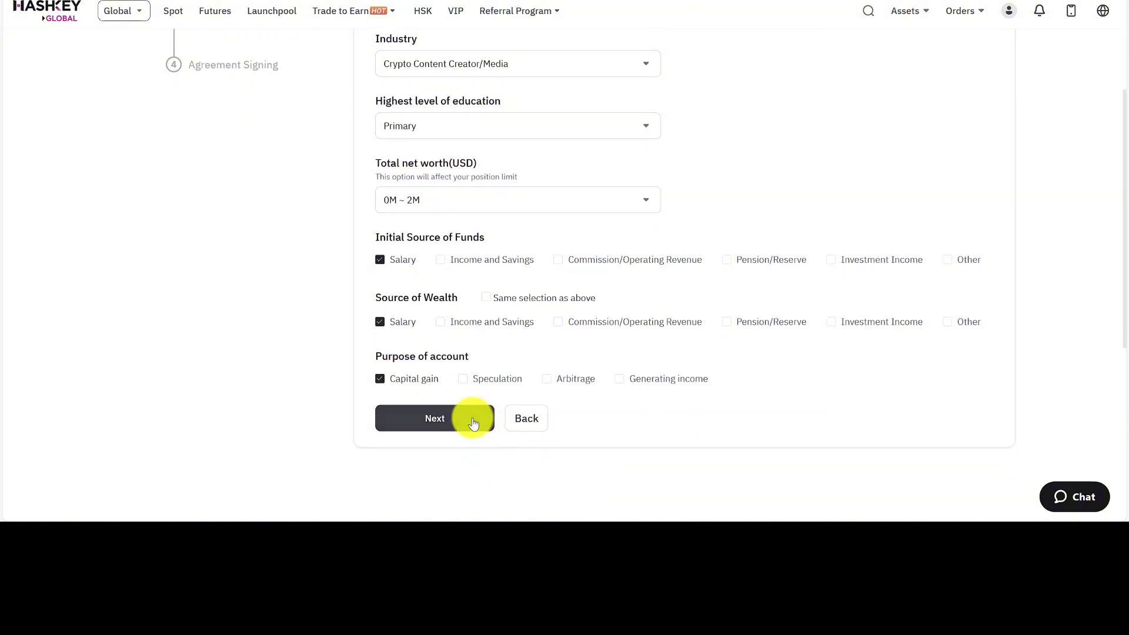
pyautogui.click(473, 424)
# Tick the acknowledgement, draw an underlined handwritten signature, and submit the application for review.
pyautogui.scroll(-1, 473, 423)
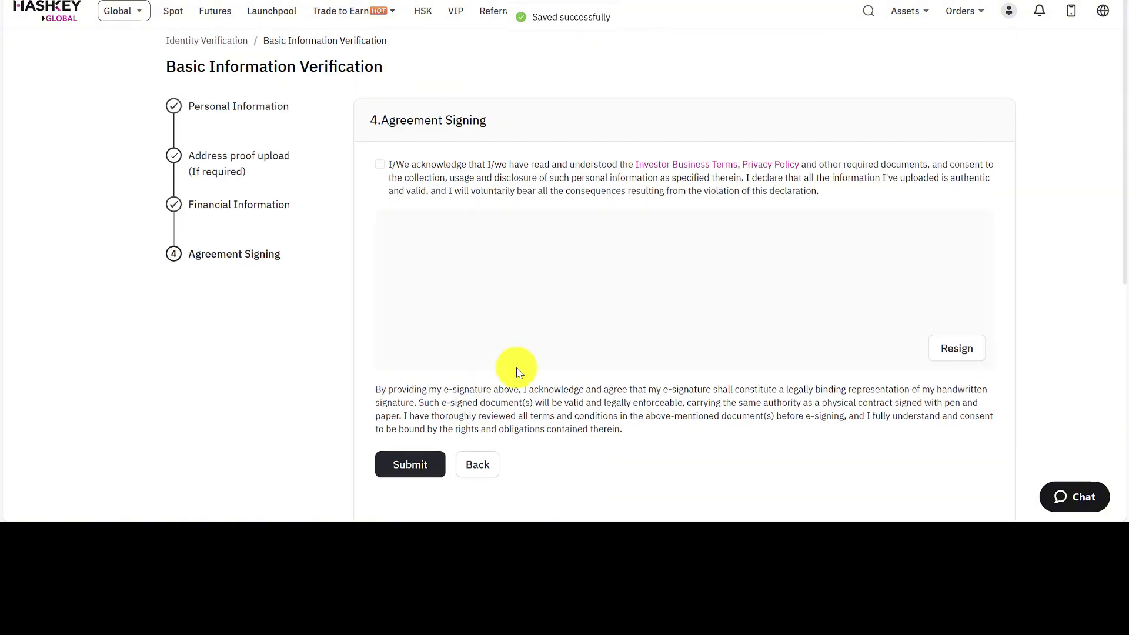
pyautogui.click(380, 108)
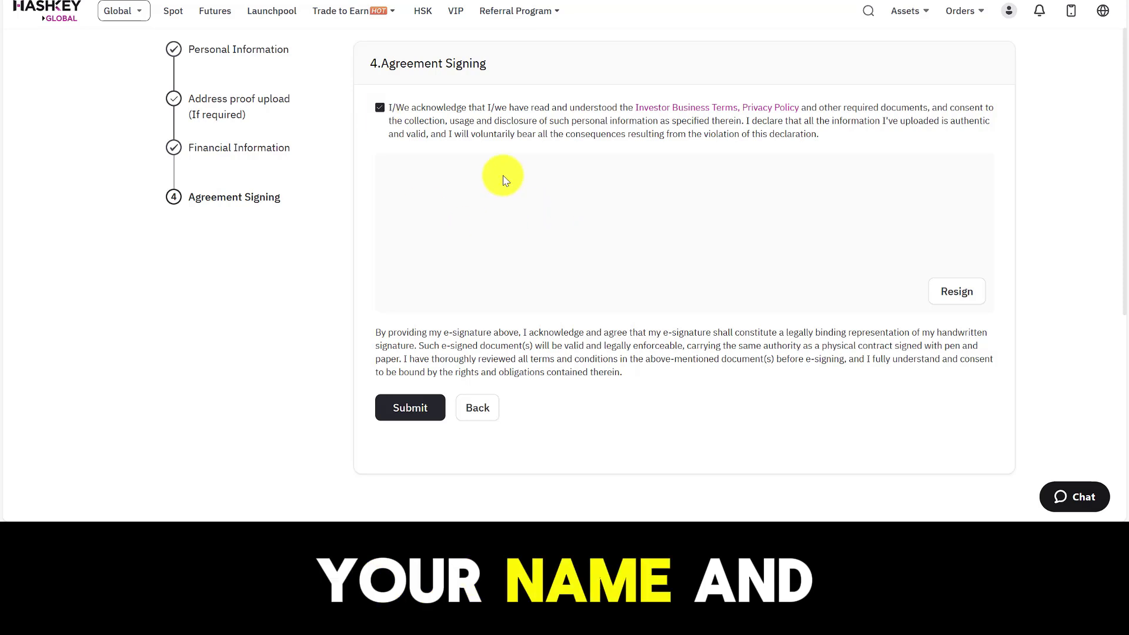
pyautogui.moveTo(426, 264); pyautogui.dragTo(514, 267)
pyautogui.moveTo(441, 216); pyautogui.dragTo(588, 234)
pyautogui.moveTo(540, 275); pyautogui.dragTo(588, 259)
pyautogui.moveTo(649, 168)
pyautogui.mouseDown()
pyautogui.moveTo(652, 239)
pyautogui.moveTo(753, 247)
pyautogui.mouseUp()
pyautogui.moveTo(438, 284); pyautogui.dragTo(897, 303)
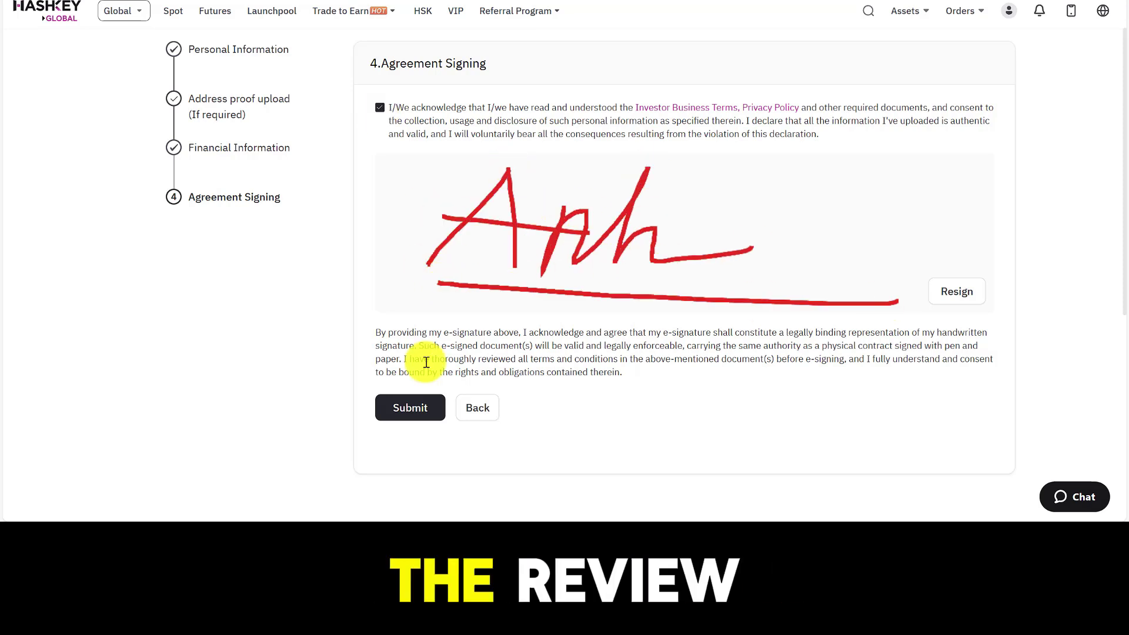
pyautogui.click(417, 408)
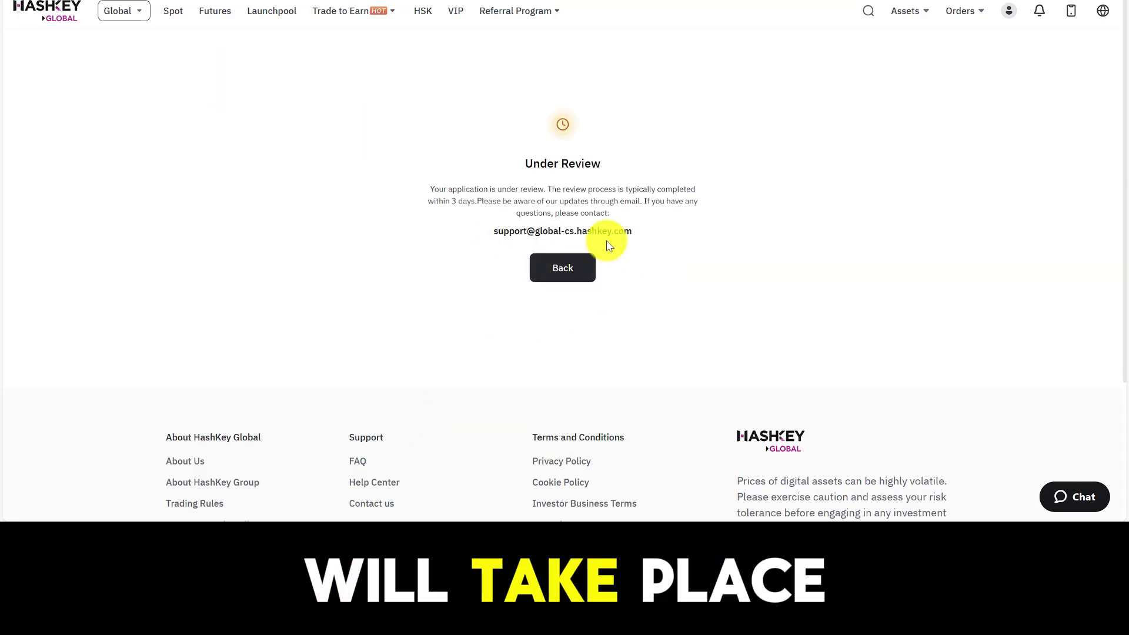
# Return to Identity Verification and check the Verified status valid until 2026-09-25.
pyautogui.click(575, 275)
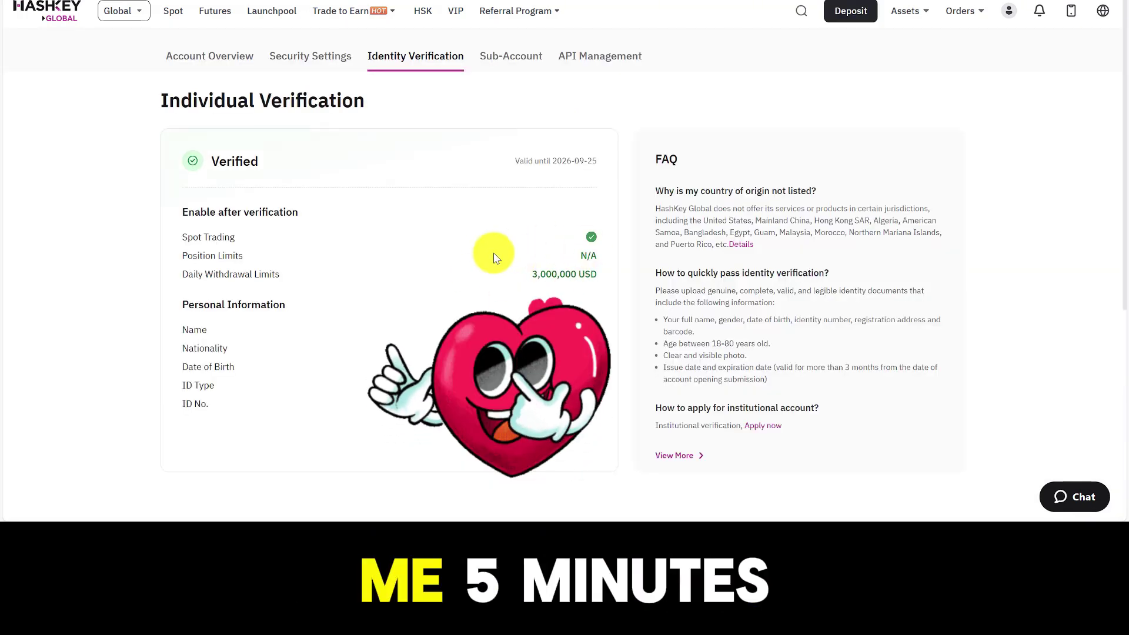
pyautogui.hotkey('ctrl', 'a')
pyautogui.click(290, 284)
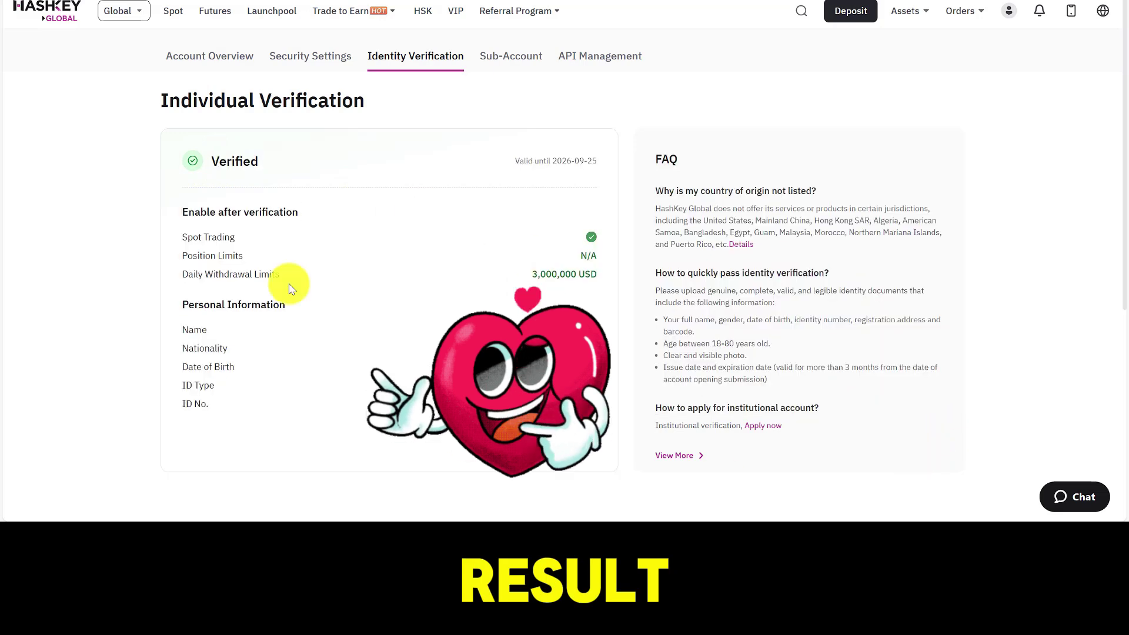
pyautogui.tripleClick(525, 162)
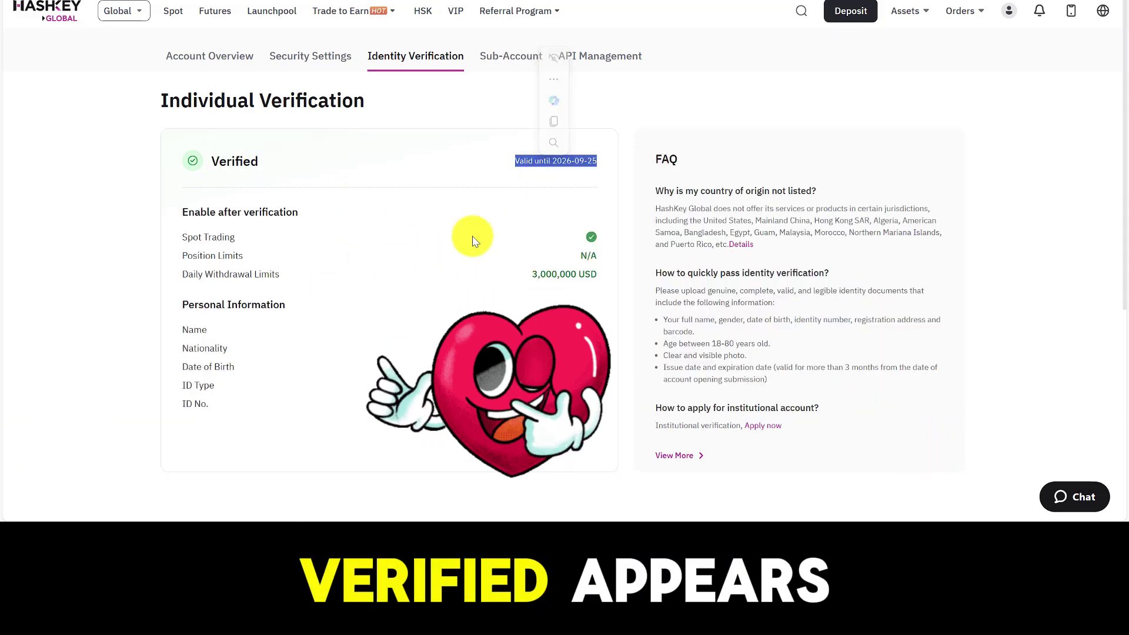
pyautogui.click(471, 240)
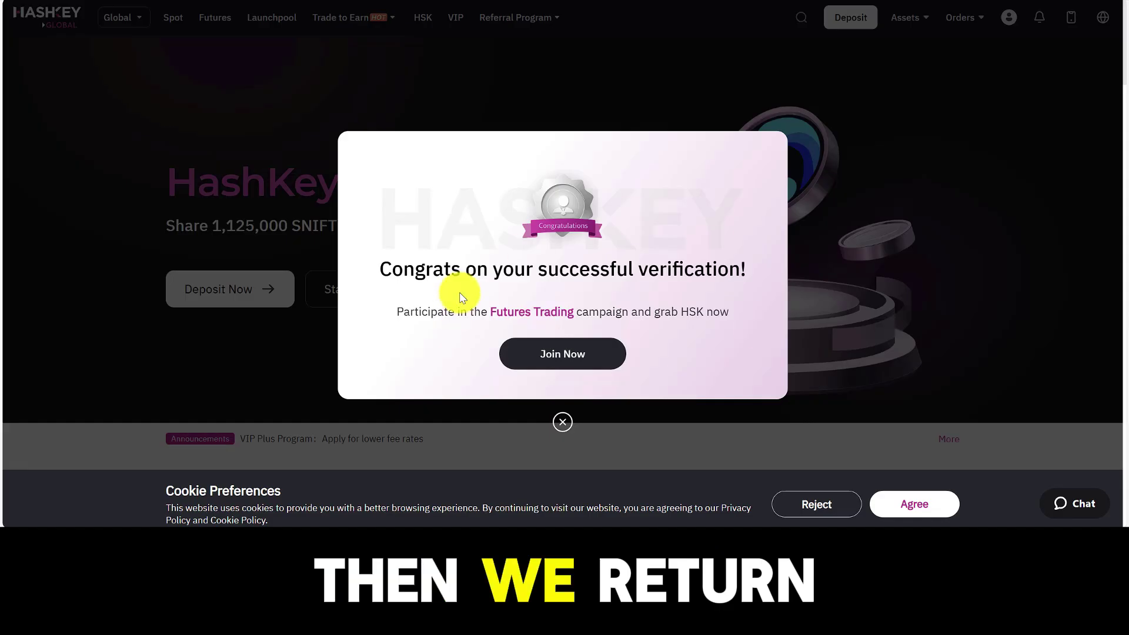
# Close the verification congratulations message and the futures campaign popup.
pyautogui.tripleClick(600, 276)
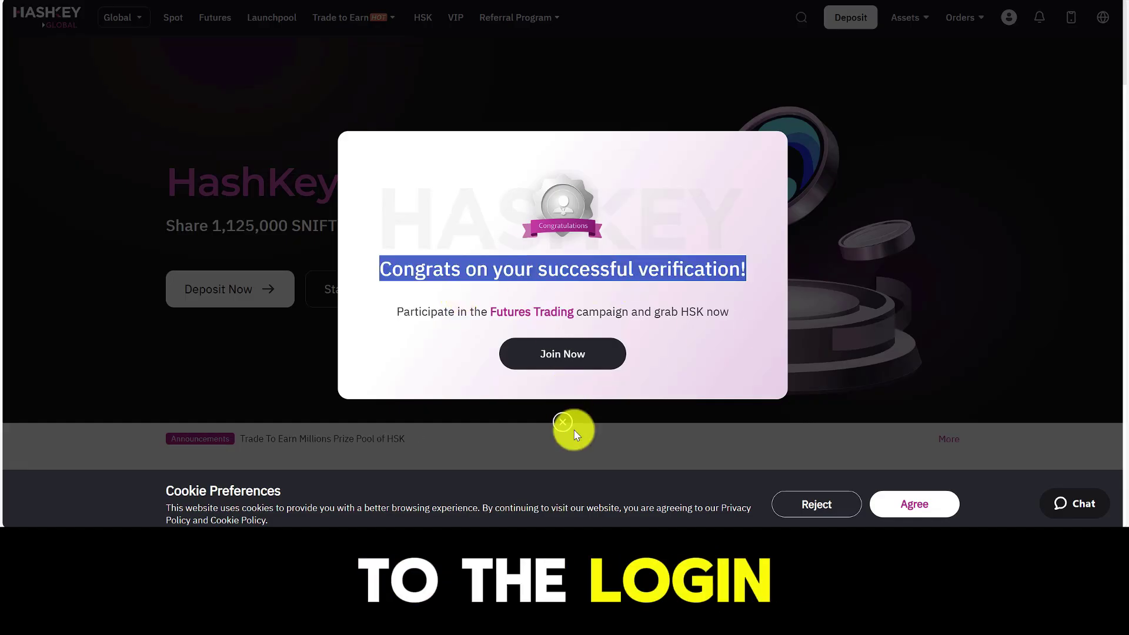
pyautogui.click(563, 421)
pyautogui.click(562, 423)
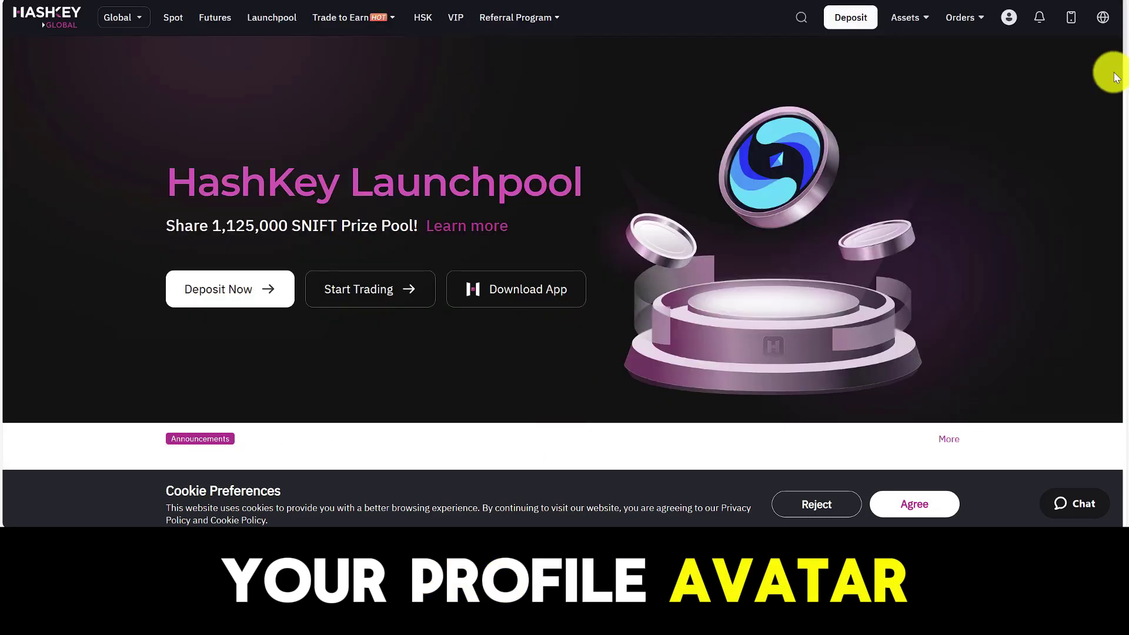
# Open Account Overview from the avatar and dismiss the recurring security reminder.
pyautogui.click(1008, 18)
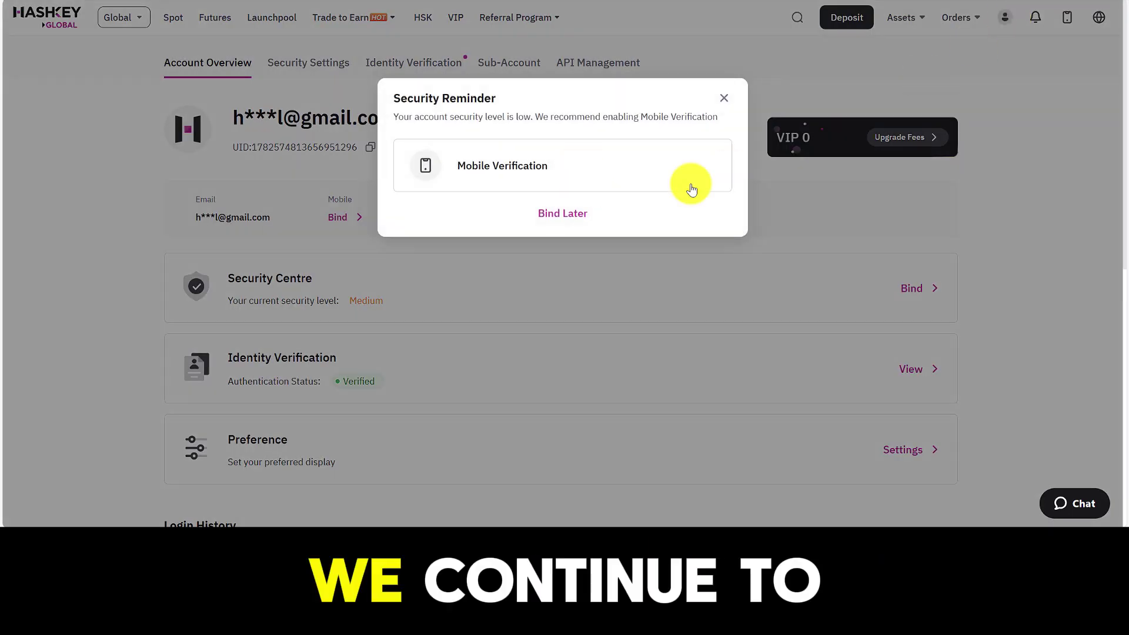
pyautogui.click(723, 98)
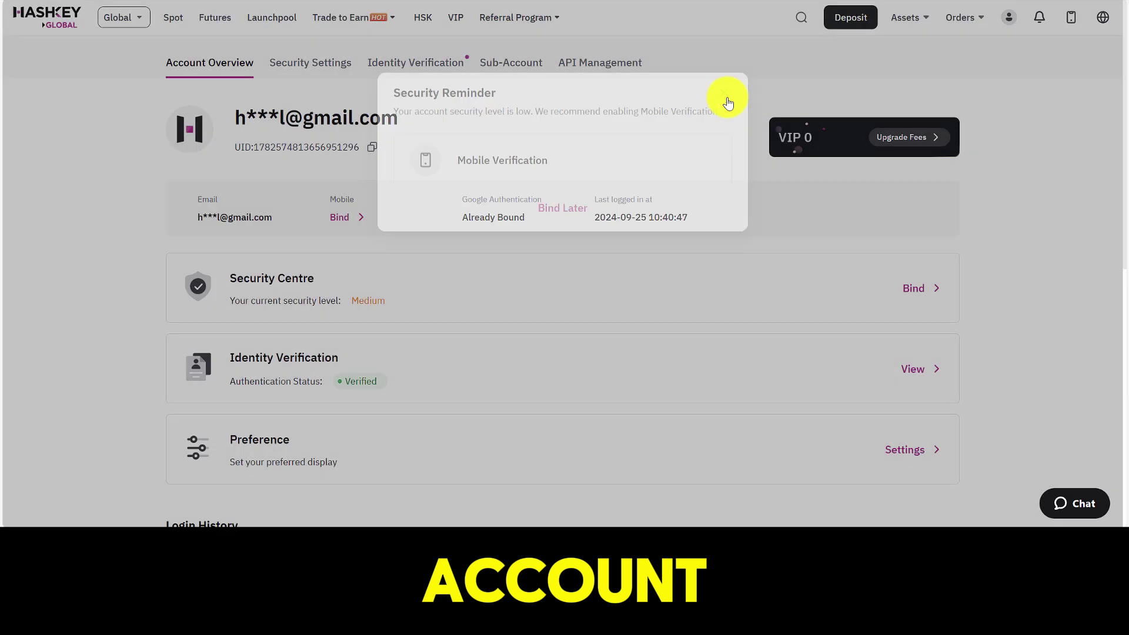
pyautogui.click(726, 101)
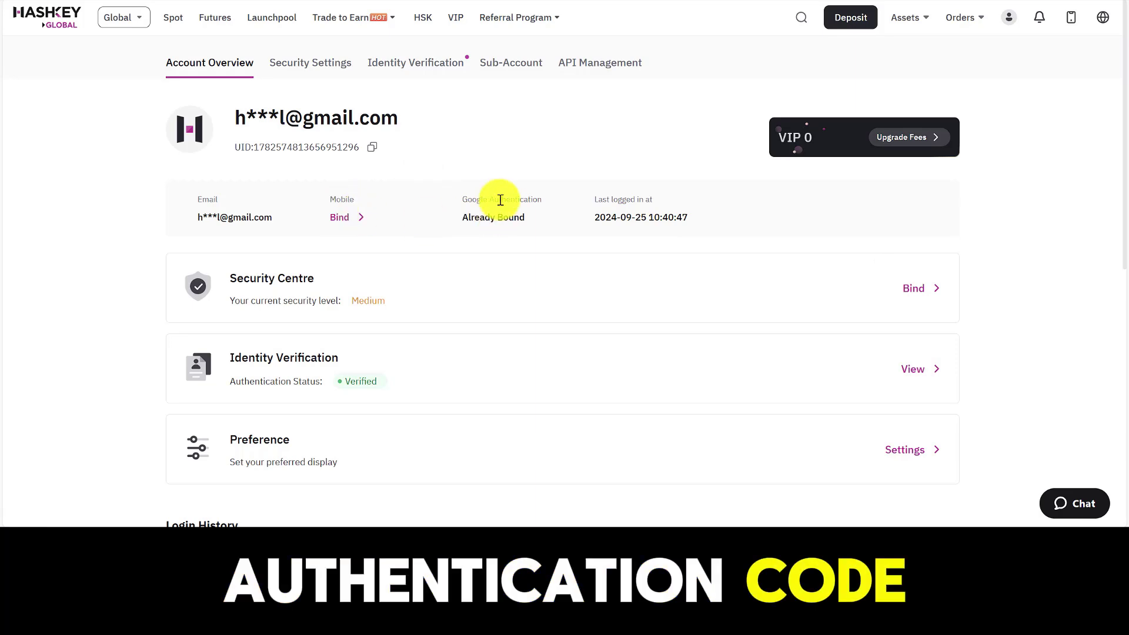
# Bind a phone number to Mobile Verification, confirming with the SMS and email codes.
pyautogui.click(913, 288)
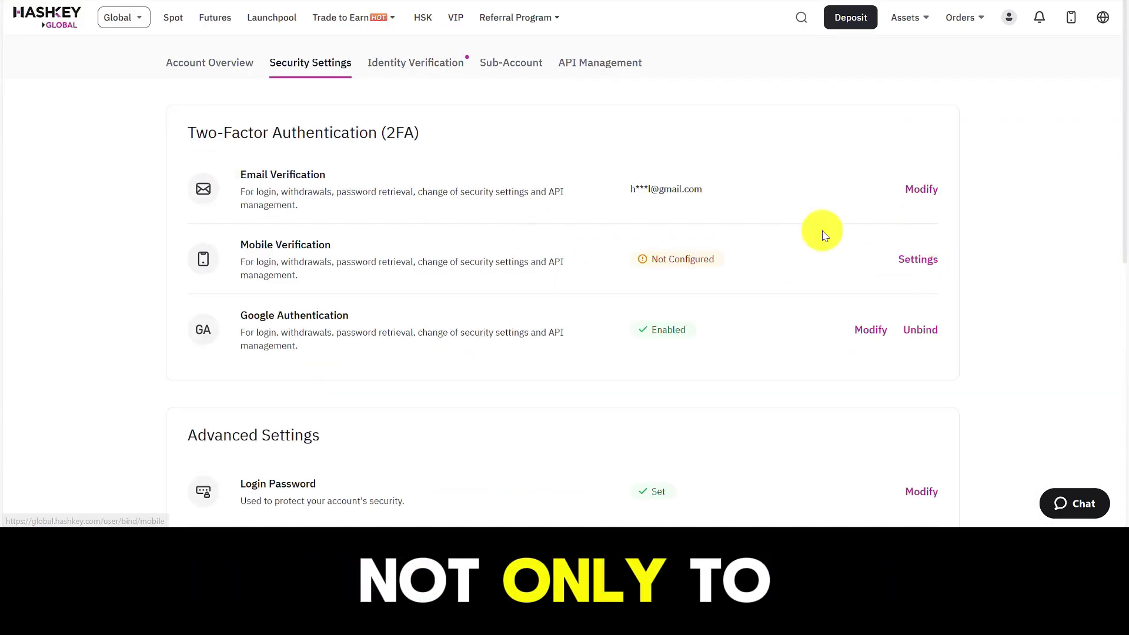
pyautogui.click(919, 259)
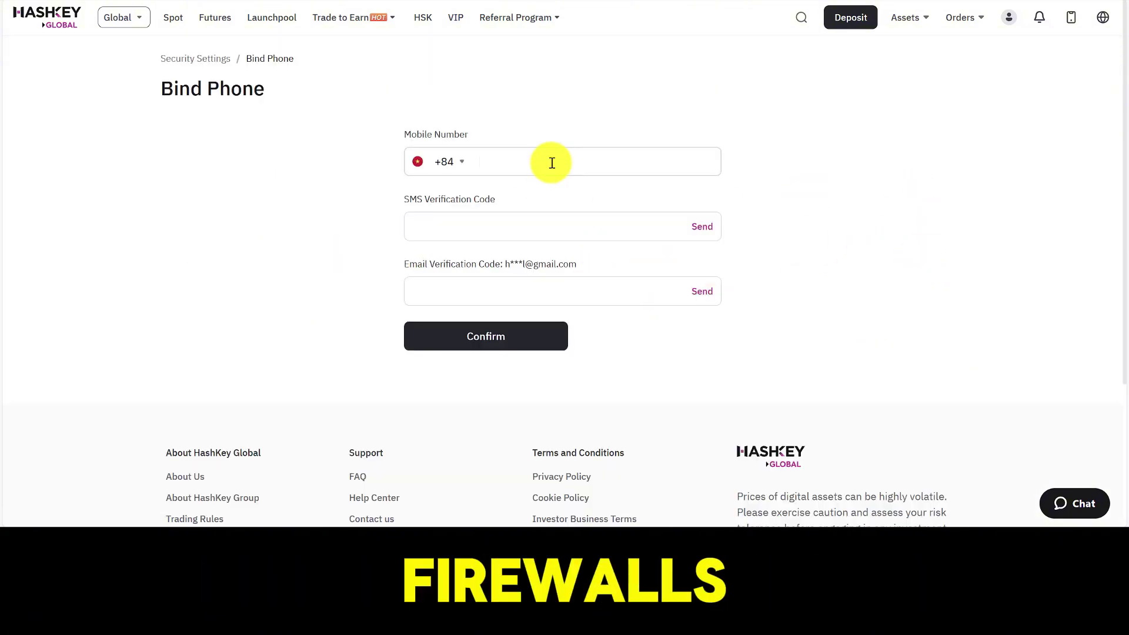
pyautogui.click(484, 345)
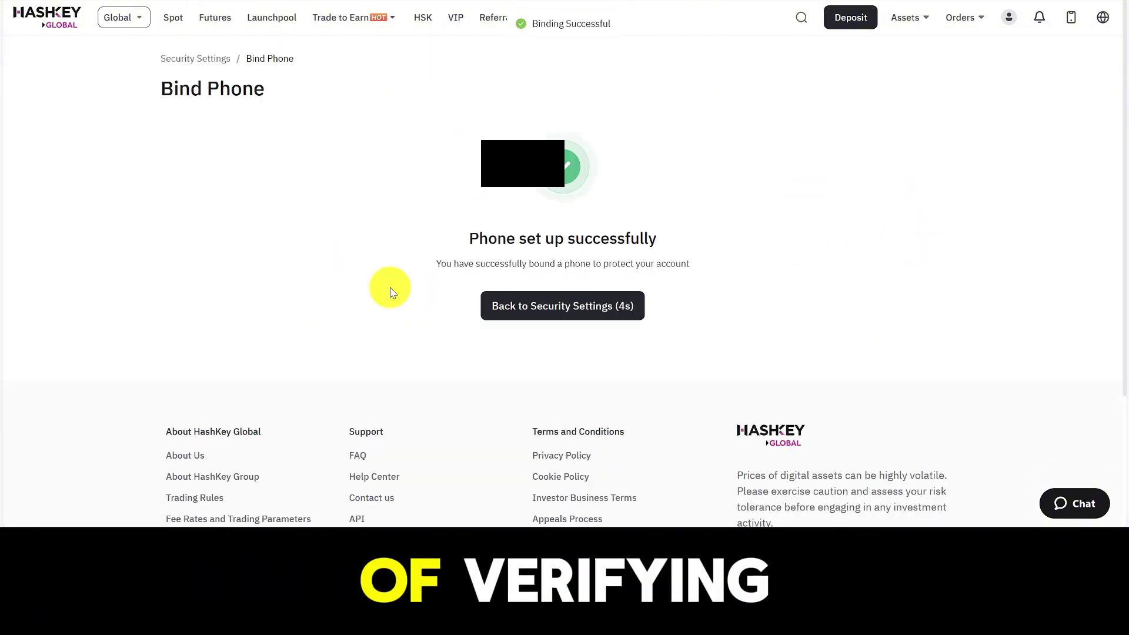
pyautogui.click(559, 306)
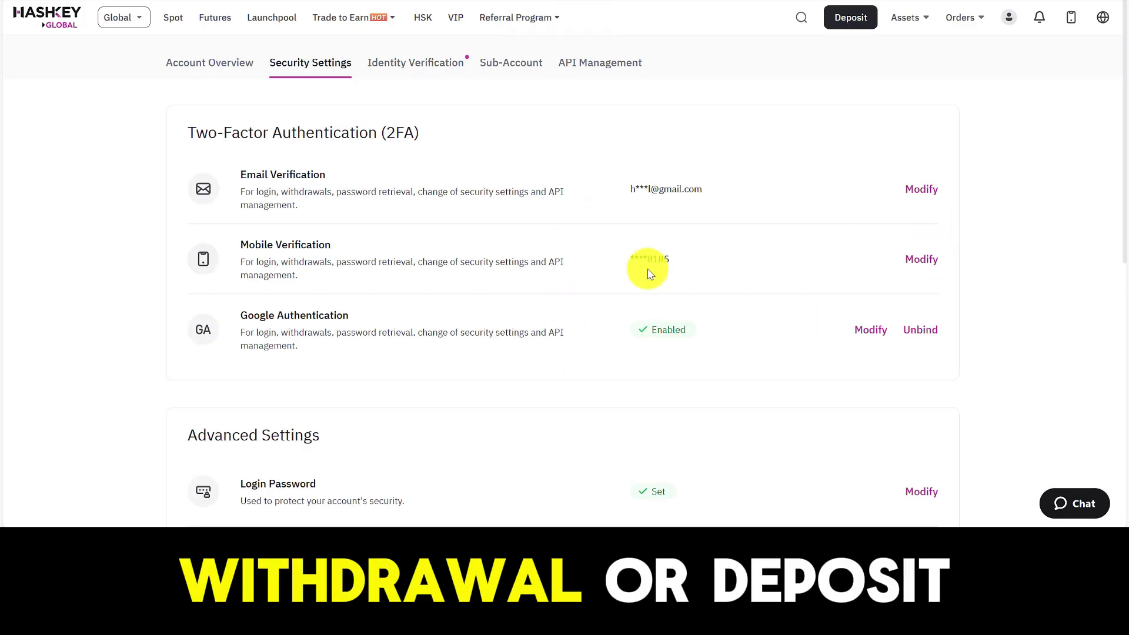
pyautogui.moveTo(241, 315); pyautogui.dragTo(414, 421)
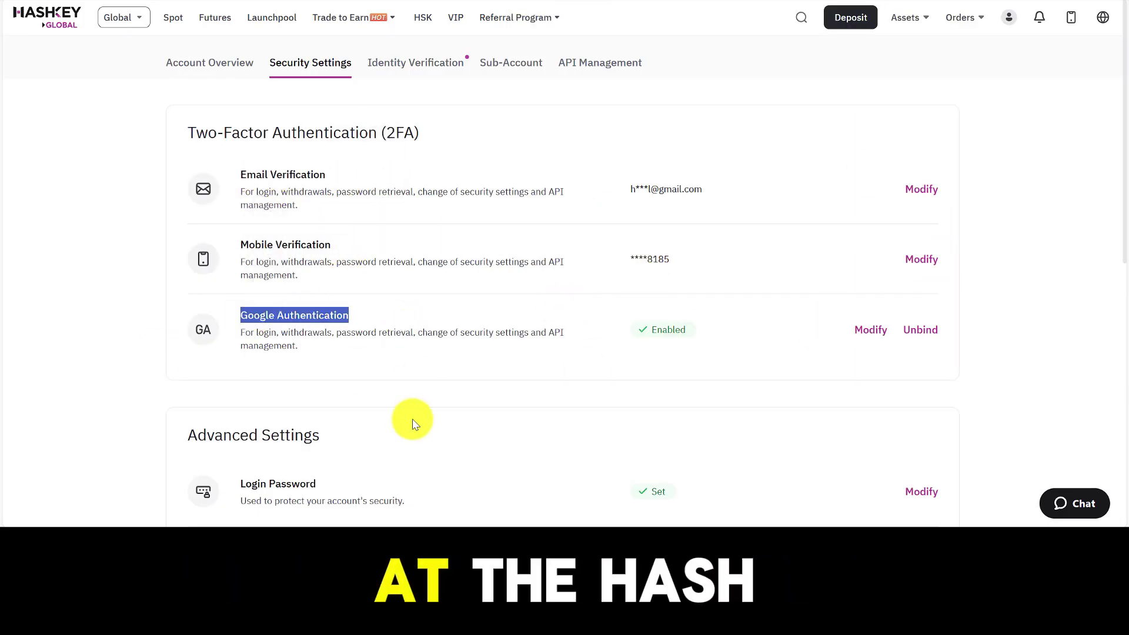